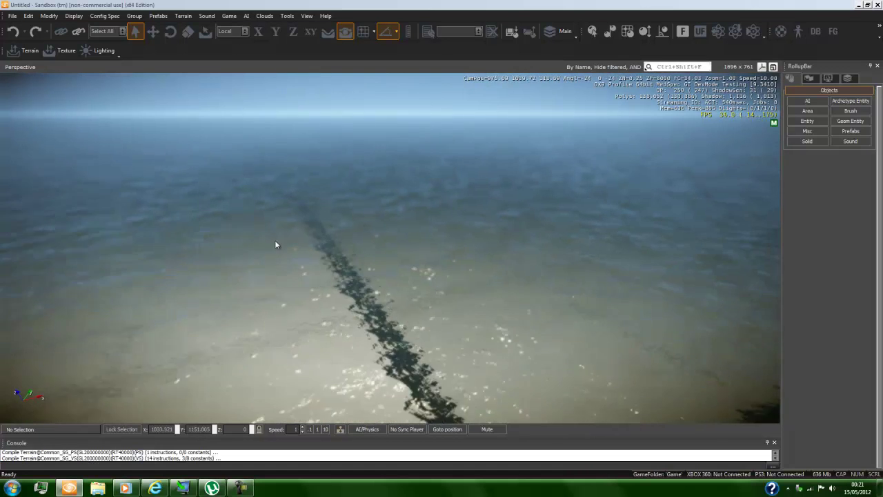
Open the terrain editor and set the maximum terrain height to 300
mouse_move(274, 289)
right_mouse_down()
mouse_move(263, 280)
mouse_move(281, 294)
mouse_move(267, 290)
right_mouse_up()
key("s")
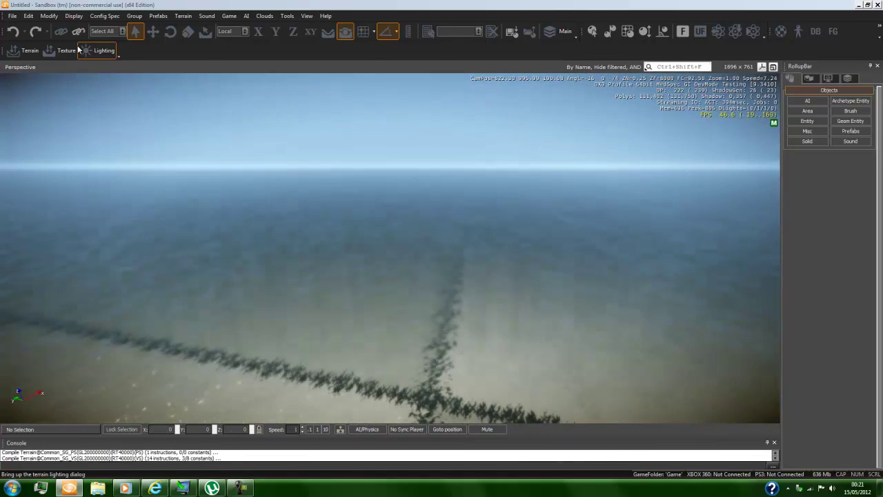
left_click(25, 50)
mouse_move(165, 276)
right_mouse_down()
mouse_move(181, 306)
mouse_move(157, 295)
mouse_move(181, 299)
mouse_move(153, 272)
right_mouse_up()
key("s")
key("s")
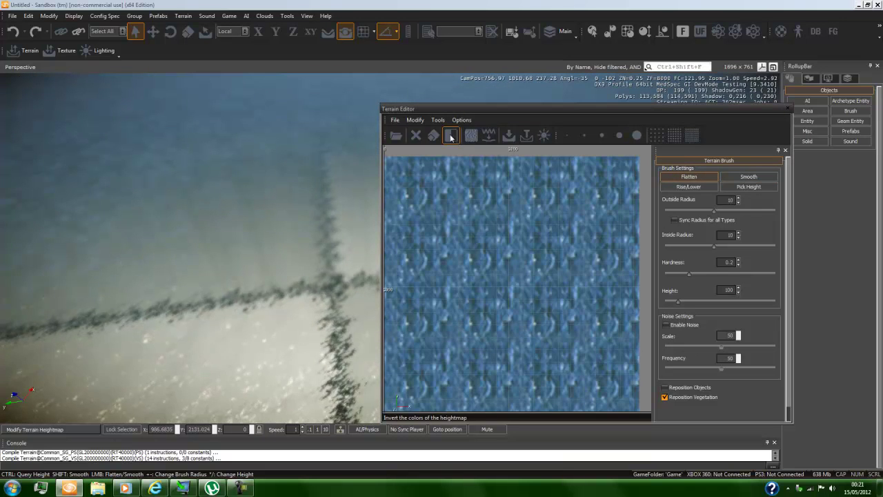
left_click(414, 120)
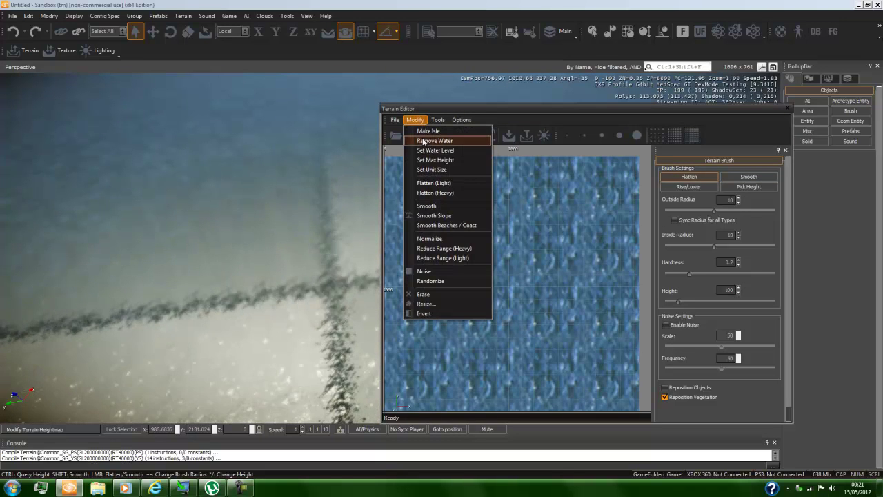
left_click(450, 161)
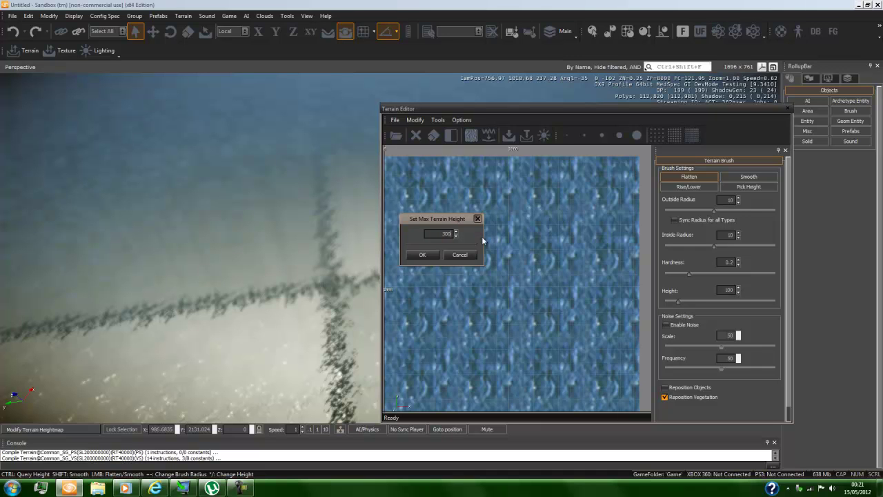
left_click(422, 255)
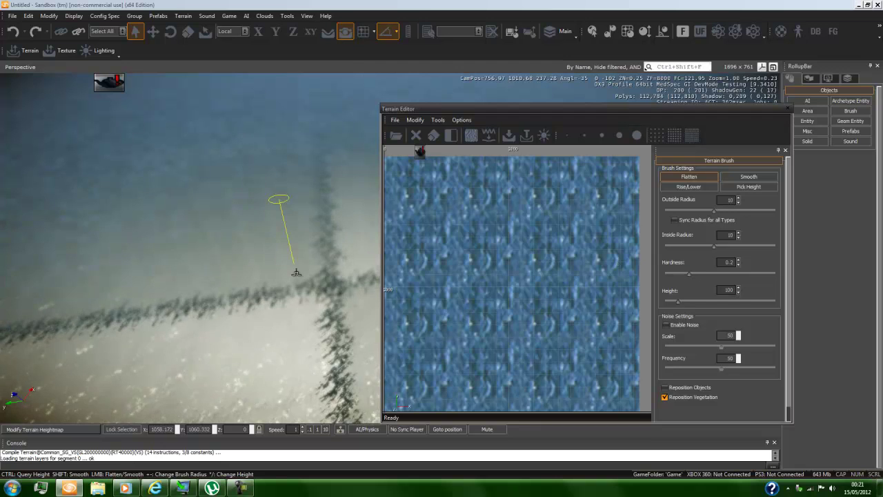
Examine the water height setting and the terrain modification commands without changing anything
right_click_drag(296, 271, 297, 273)
key("s")
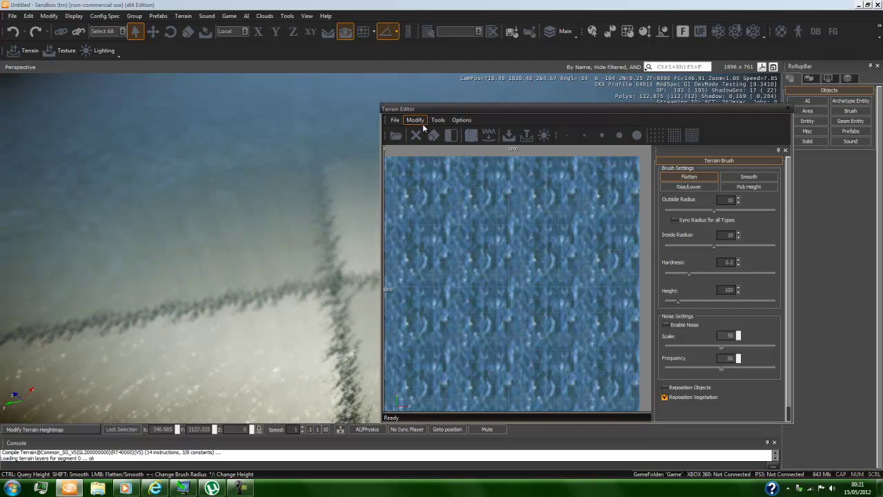
left_click(416, 120)
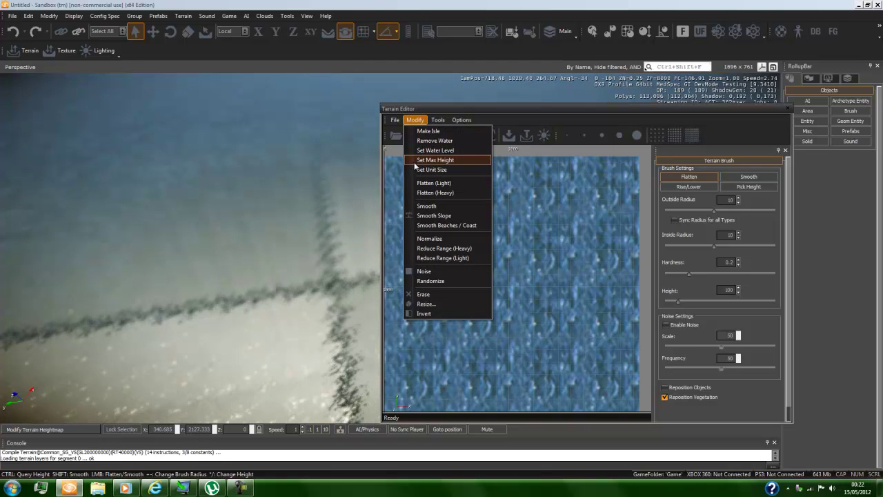
left_click(438, 151)
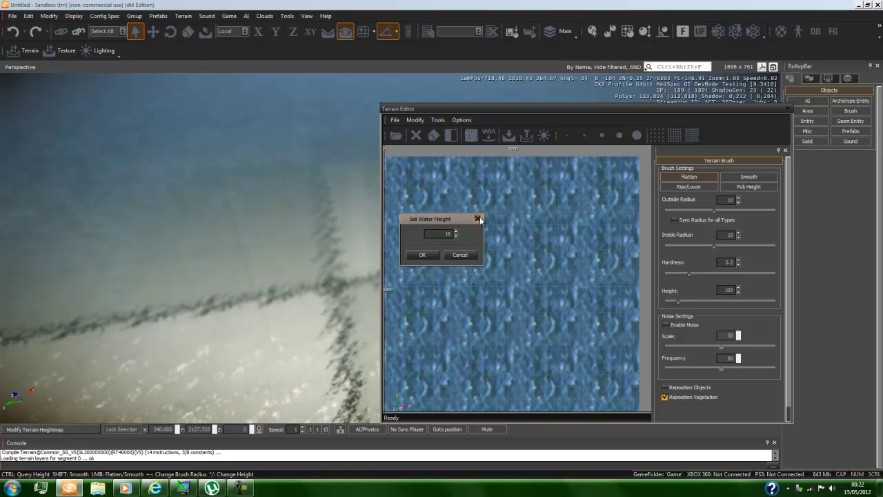
left_click(478, 220)
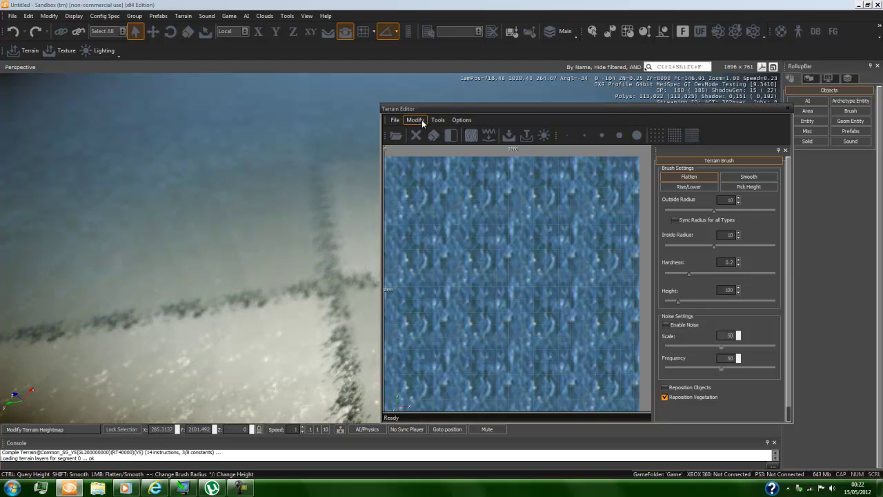
left_click(415, 120)
left_click(455, 141)
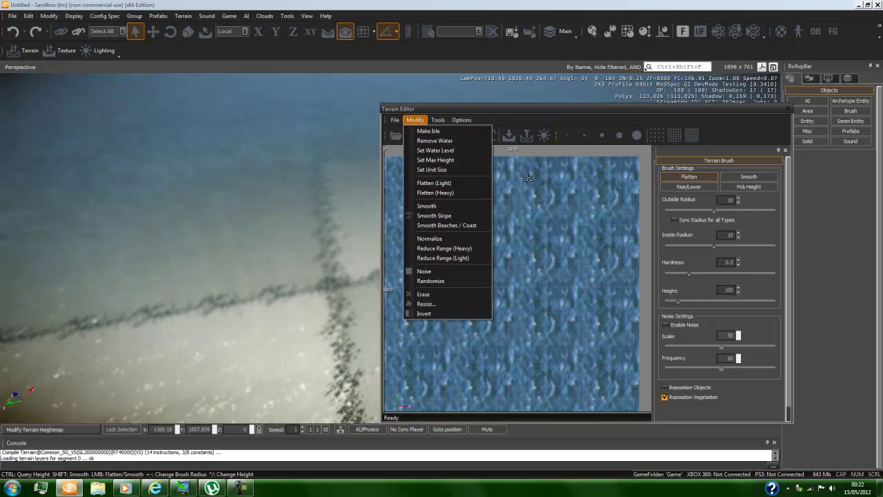
scroll(303, 251, "down", 5)
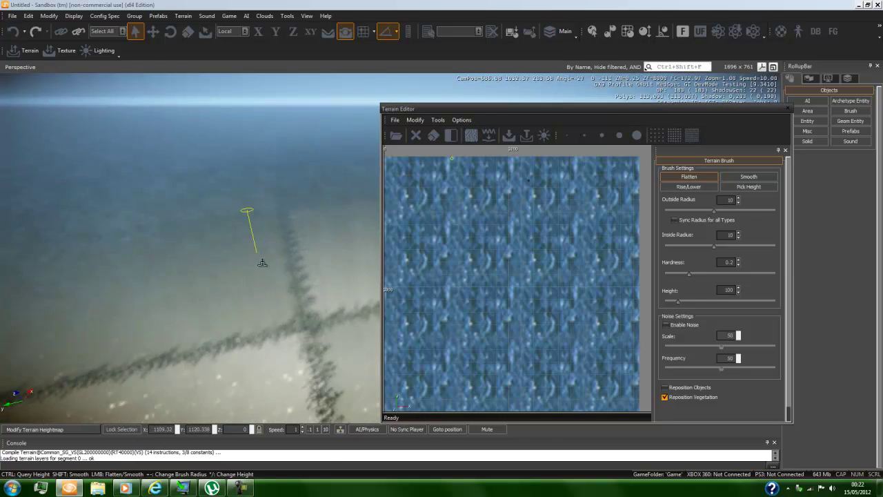
Generate the terrain with feature size 7, bumpiness 0.4, 8 detail passes and variation 1, and close the terrain editor
left_click(513, 141)
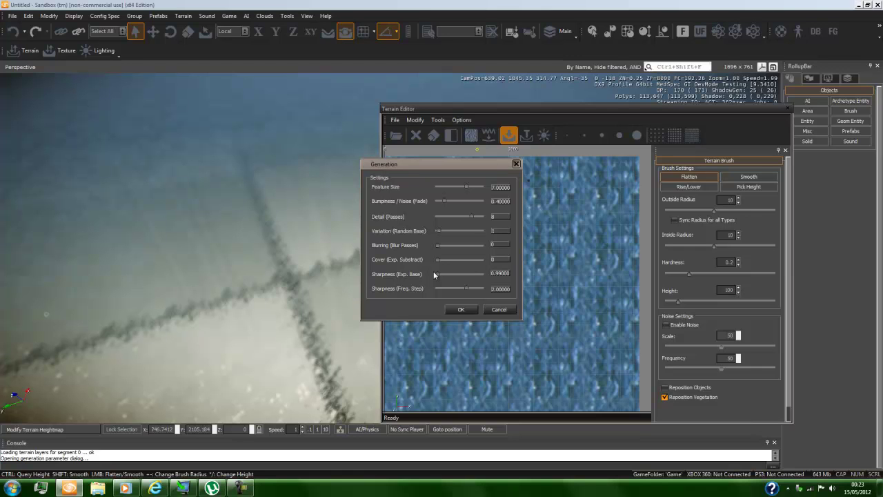
left_click(461, 309)
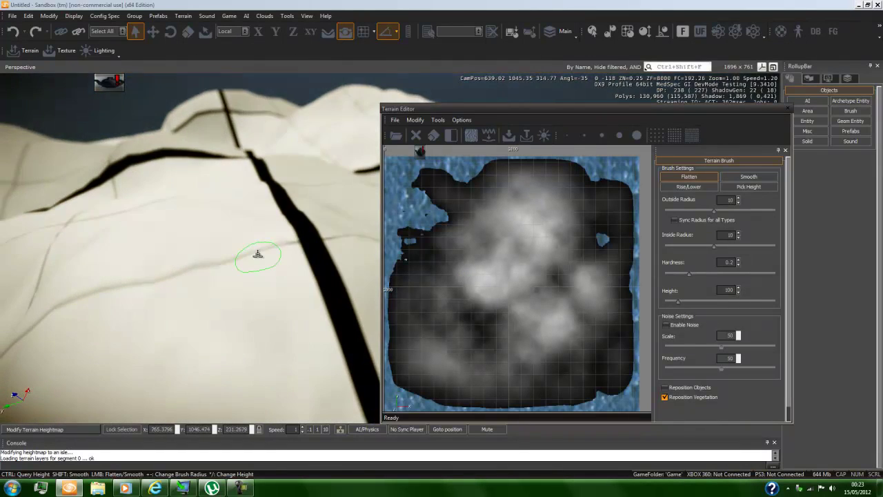
right_click_drag(256, 252, 268, 254)
key("s")
left_click(789, 108)
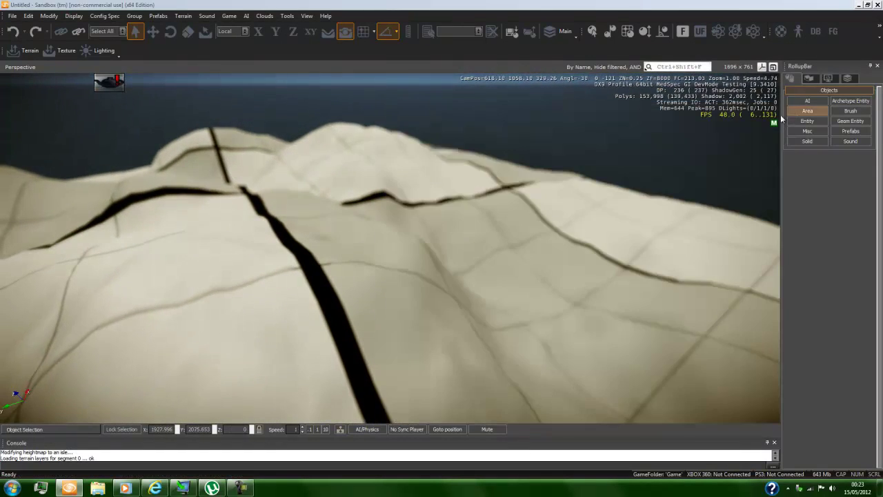
Fly around the generated island at camera speed 10 to examine its shape from several sides
key("s")
right_click_drag(421, 267, 404, 281)
key("w")
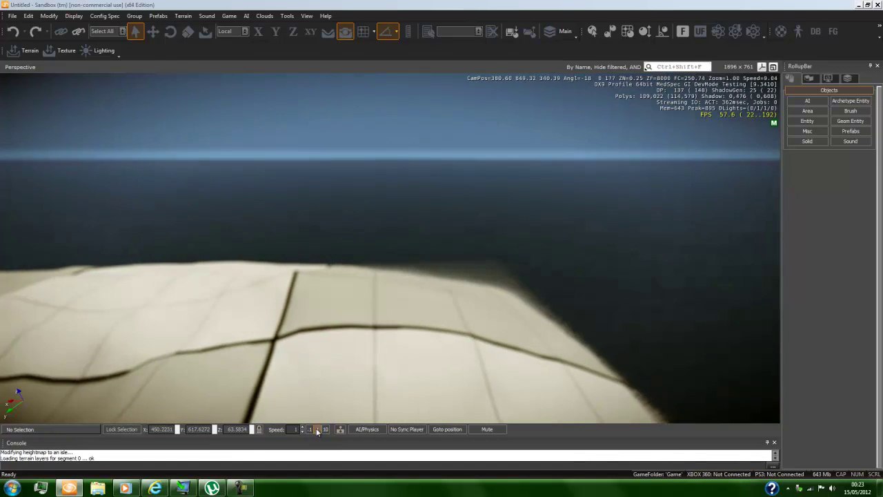
left_click(325, 429)
key("w")
right_click_drag(384, 336, 350, 296)
key("w")
key("w")
key("w")
key("w")
key("w")
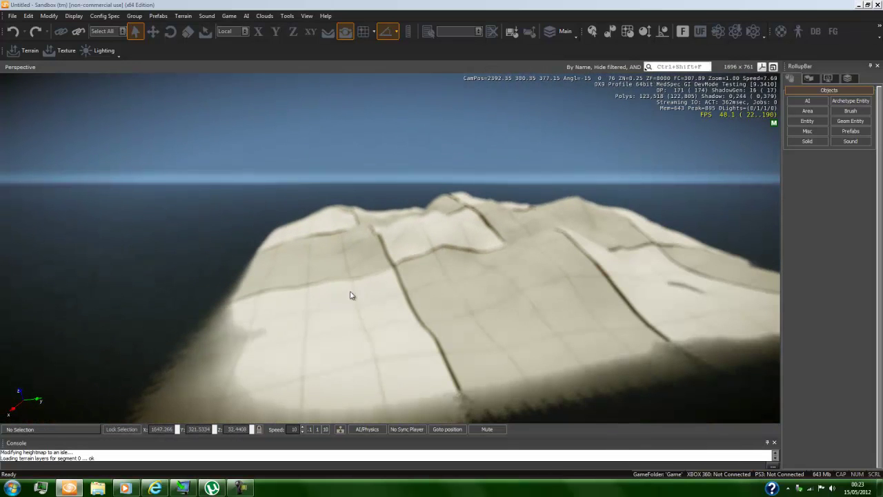
Start modifying the terrain, reduce the camera speed to 1, and pick a height of about 19.07 from the low ground near the shore
left_click(810, 77)
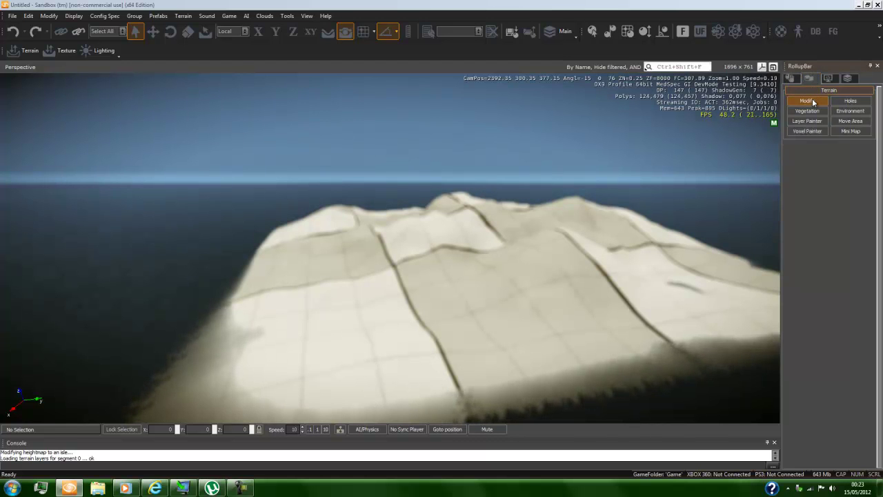
left_click(813, 103)
key("w")
right_click_drag(594, 182, 592, 187)
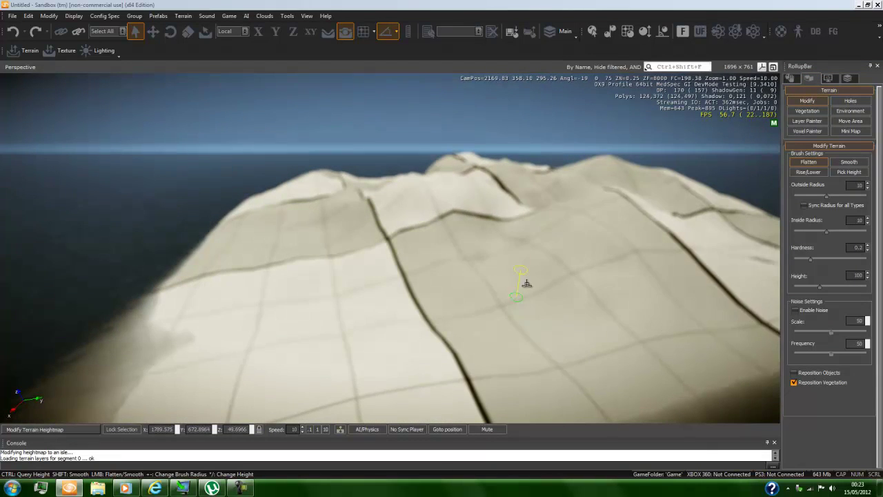
key("s")
key("w")
mouse_move(387, 242)
right_mouse_down()
mouse_move(389, 262)
mouse_move(269, 281)
mouse_move(227, 272)
right_mouse_up()
left_click(851, 177)
key("w")
left_click(317, 430)
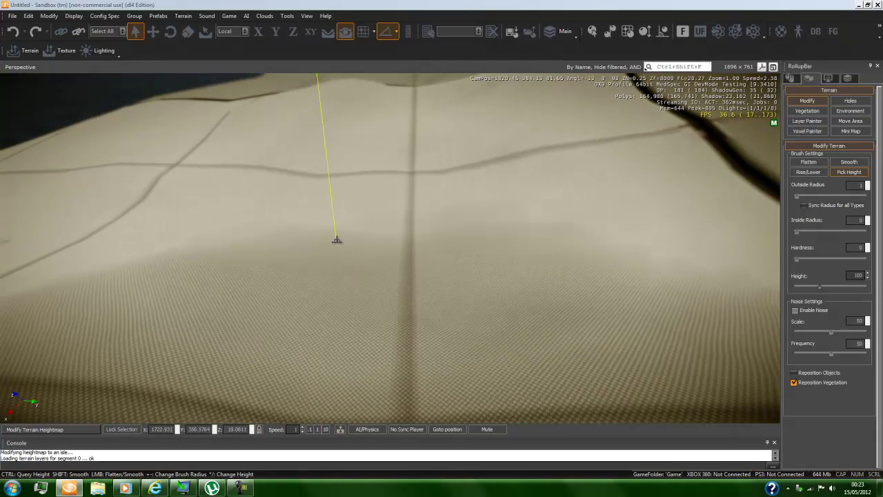
key("s")
mouse_move(354, 298)
right_mouse_down()
mouse_move(363, 292)
mouse_move(360, 300)
right_mouse_up()
Flatten a first strip of the coastal section with an outside radius of about 56.23 and hardness 0.28
left_click(814, 164)
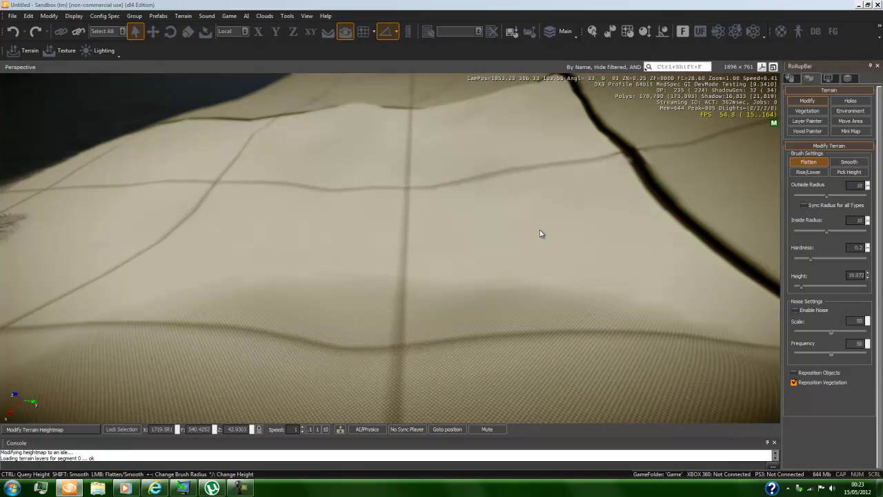
key("s")
key("a")
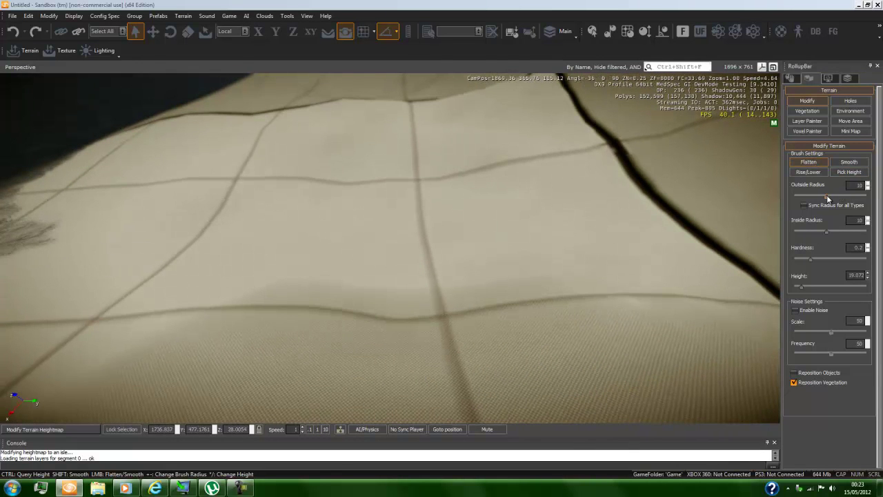
left_click_drag(828, 197, 837, 199)
mouse_move(455, 243)
right_mouse_down()
mouse_move(428, 244)
mouse_move(455, 243)
right_mouse_up()
key("s")
key("a")
key("s")
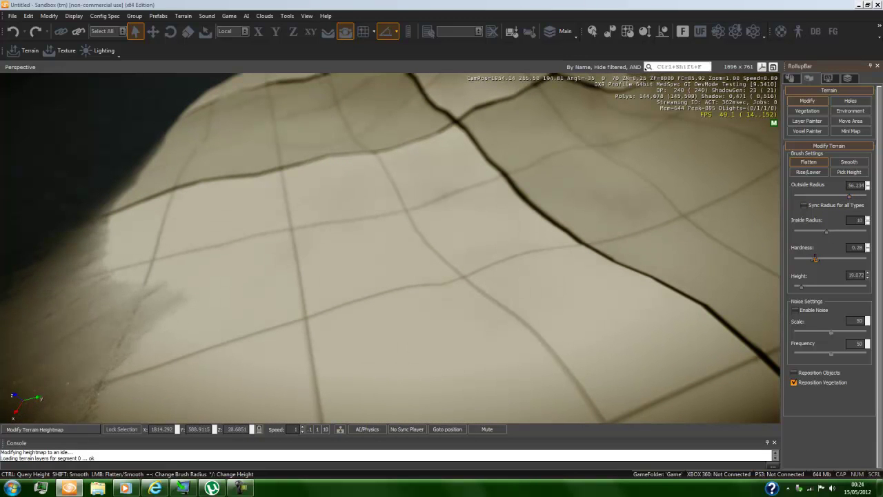
mouse_move(485, 250)
left_mouse_down()
mouse_move(432, 283)
mouse_move(460, 307)
mouse_move(473, 287)
mouse_move(397, 327)
left_mouse_up()
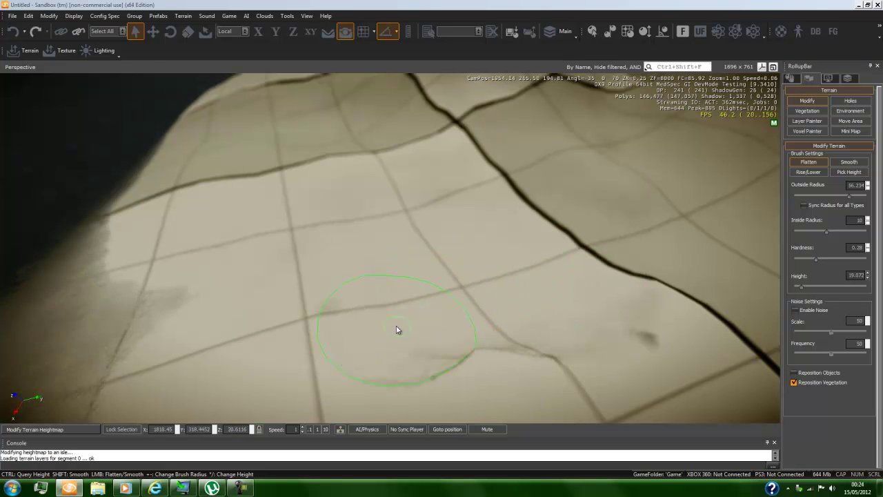
Set the flatten brush hardness to 0.2 and level the bumps across the middle of the coastal section
right_click_drag(397, 330, 398, 331)
key("a")
key("s")
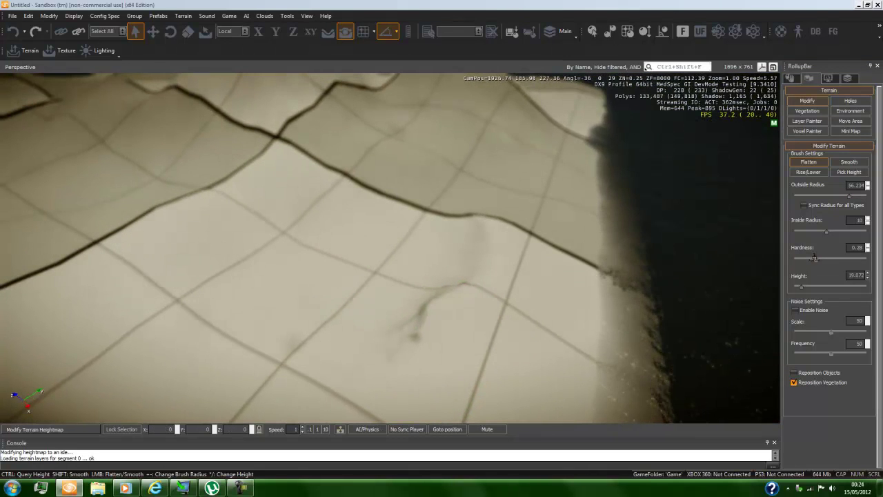
left_click_drag(813, 258, 810, 258)
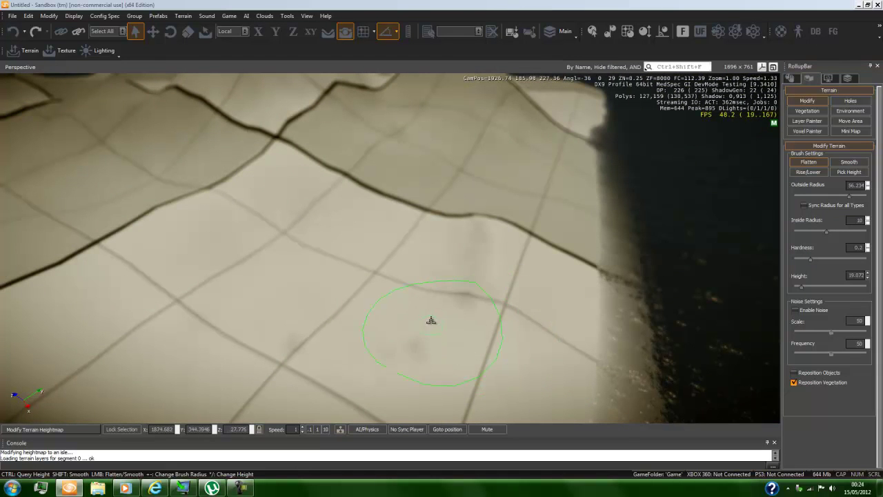
key("s")
key("a")
right_click_drag(432, 319, 428, 322)
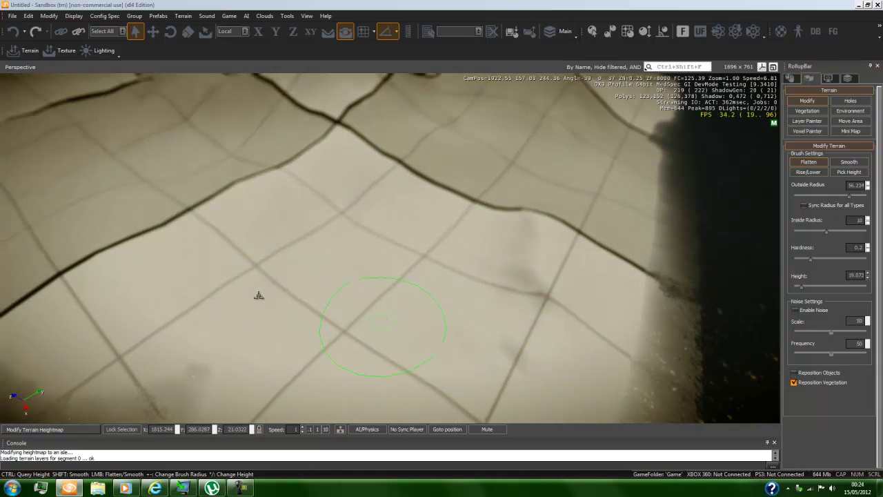
mouse_move(221, 236)
left_mouse_down()
mouse_move(201, 205)
mouse_move(327, 178)
mouse_move(477, 246)
mouse_move(559, 319)
left_mouse_up()
Flatten the remaining slopes along the shoreline and the inland edge of the corner section with several strokes
key("s")
key("a")
right_click_drag(410, 325, 400, 324)
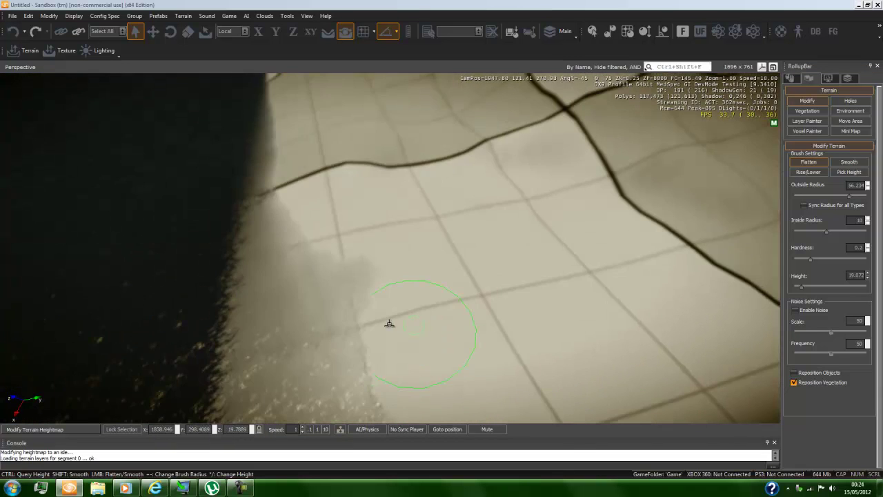
mouse_move(396, 268)
left_mouse_down()
mouse_move(375, 321)
mouse_move(409, 289)
mouse_move(441, 320)
left_mouse_up()
key("w")
key("a")
right_click_drag(442, 320, 447, 320)
mouse_move(332, 312)
left_mouse_down()
mouse_move(368, 324)
mouse_move(428, 315)
left_mouse_up()
key("s")
right_click_drag(428, 315, 433, 269)
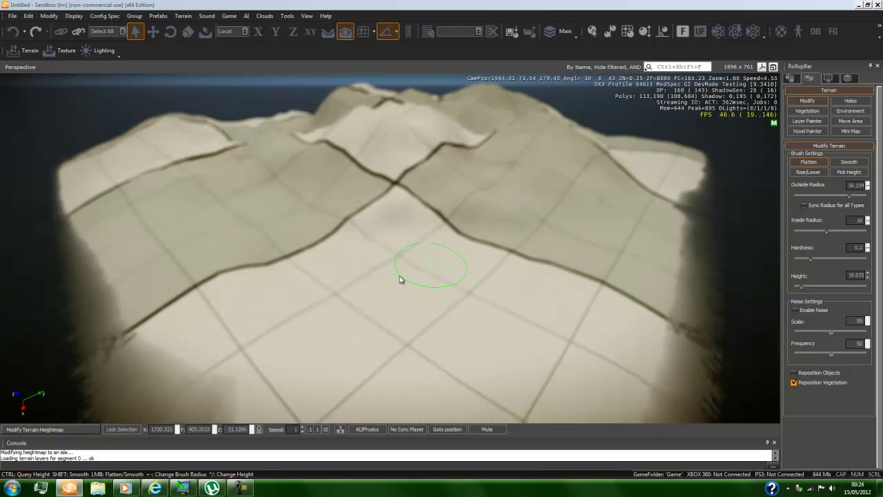
mouse_move(354, 242)
left_mouse_down()
mouse_move(242, 284)
mouse_move(251, 311)
left_mouse_up()
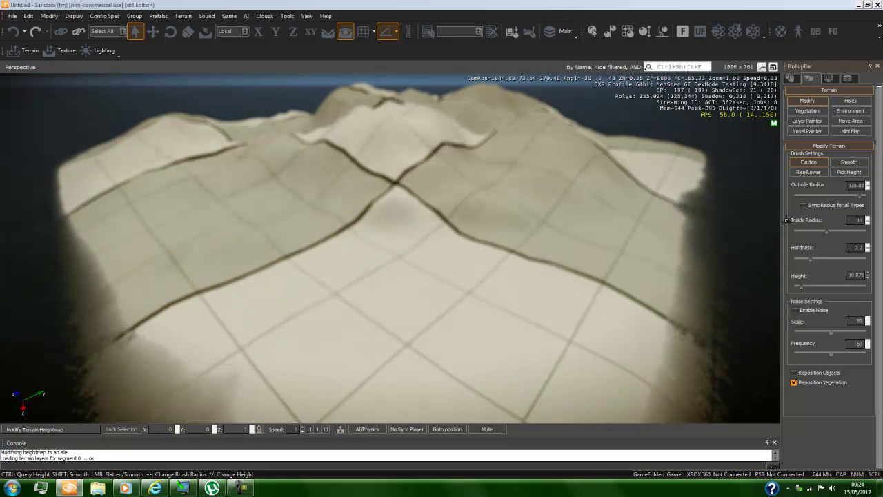
Increase the flatten brush's outside radius to about 128.8 and level the wider area of the corner section
mouse_move(419, 239)
left_mouse_down()
mouse_move(345, 230)
mouse_move(356, 273)
mouse_move(572, 232)
mouse_move(442, 238)
mouse_move(401, 199)
mouse_move(379, 144)
mouse_move(385, 146)
mouse_move(365, 214)
mouse_move(258, 280)
left_mouse_up()
right_click_drag(325, 327, 372, 315)
key("w")
key("w")
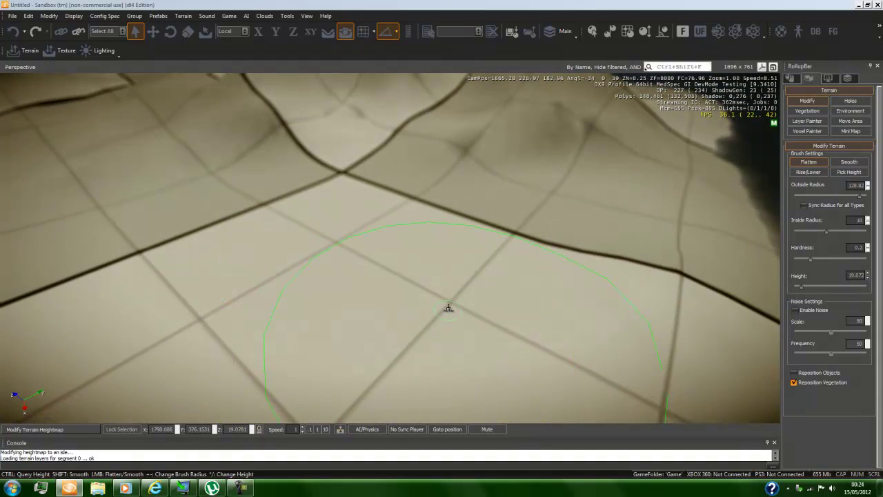
Switch to the Layer Painter and select the Default texture layer
left_click(807, 121)
right_click_drag(526, 163, 472, 233)
key("s")
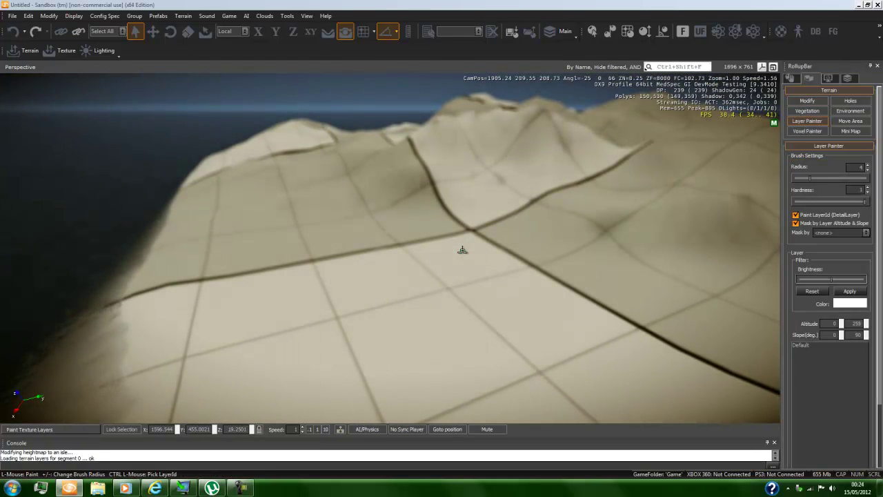
scroll(407, 225, "down", 5)
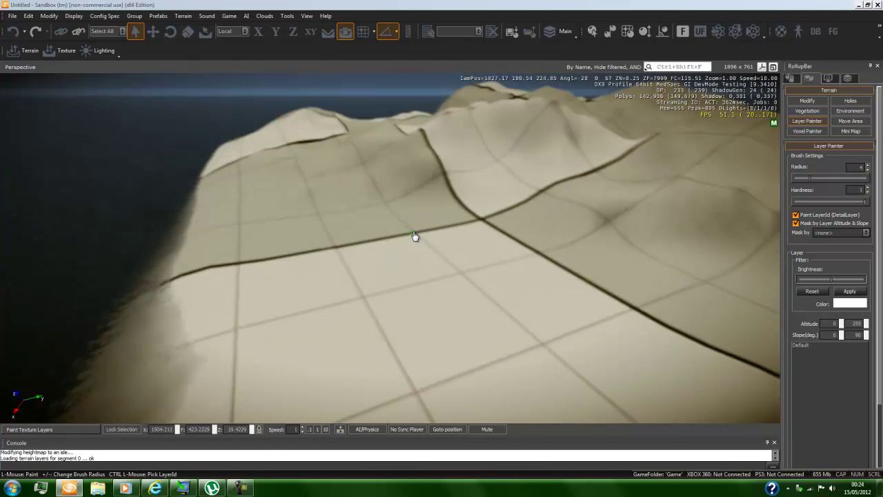
right_click_drag(590, 250, 531, 283)
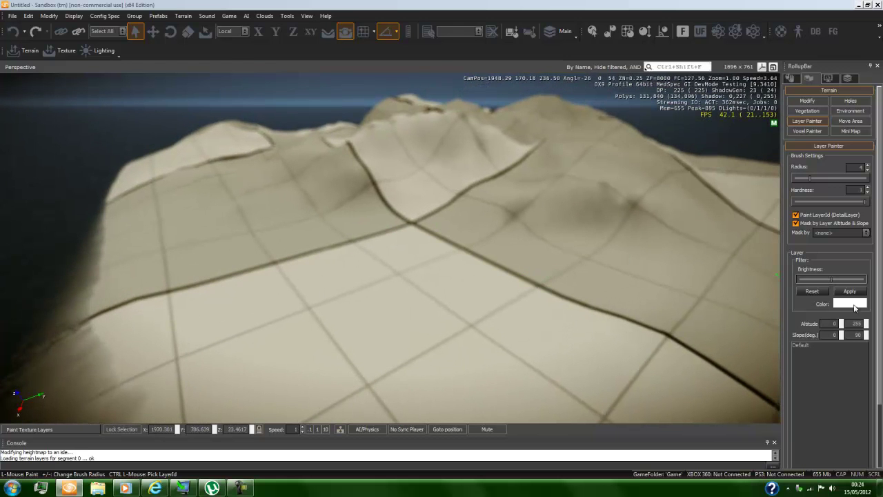
left_click(802, 345)
Open the terrain texture layers window, move it aside, and select the Default layer in its list
left_click(182, 15)
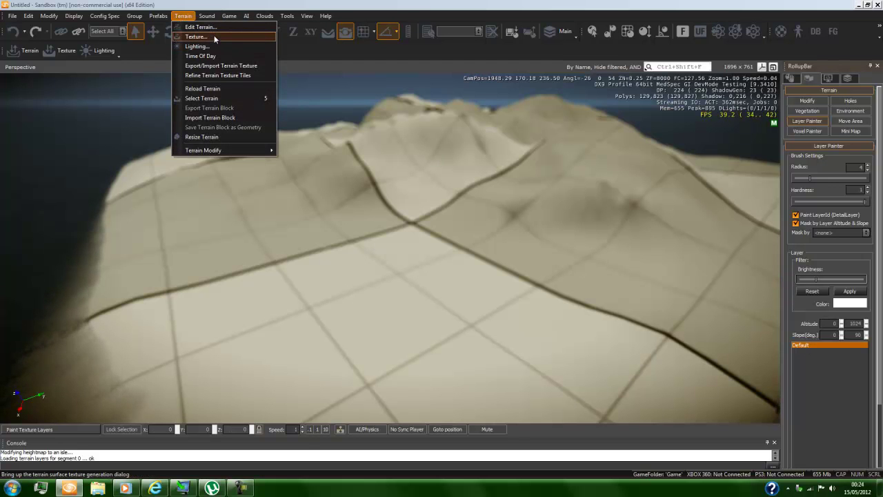
left_click(215, 37)
left_click_drag(245, 123, 321, 96)
left_click(216, 140)
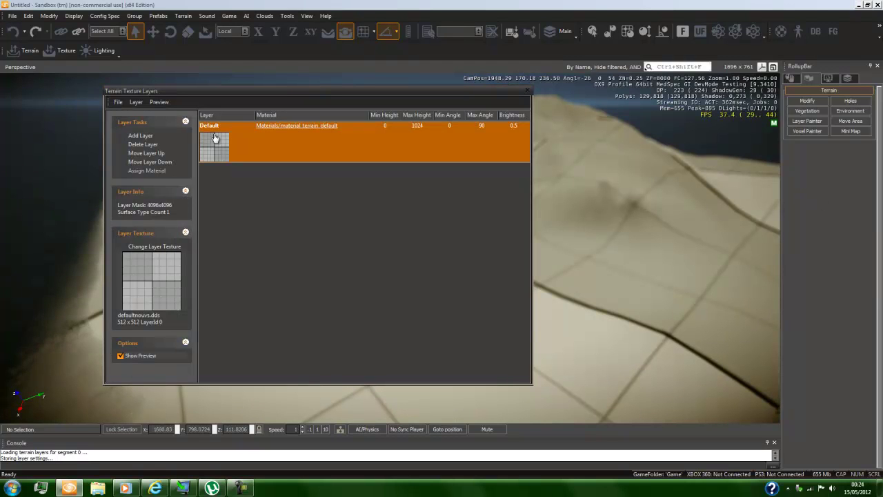
Change the Default layer's texture to grey.dds from the textures/defaults folder
left_click(159, 249)
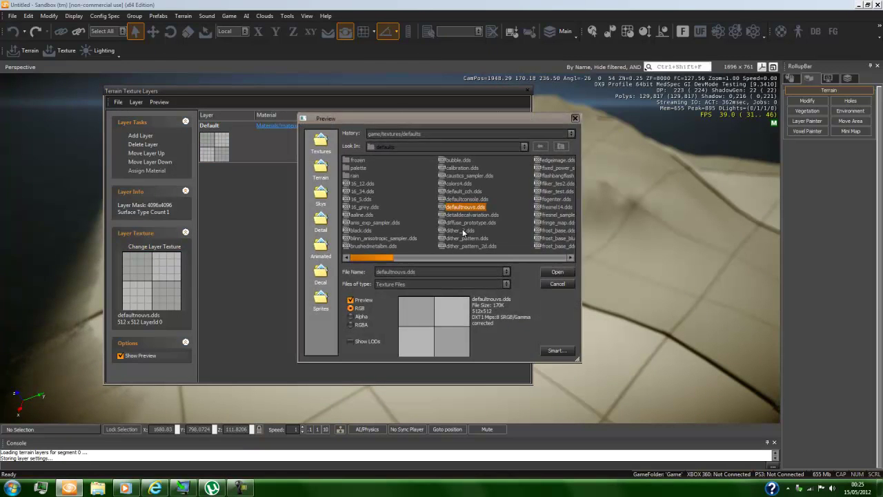
left_click_drag(383, 259, 443, 256)
left_click(372, 208)
left_click(370, 216)
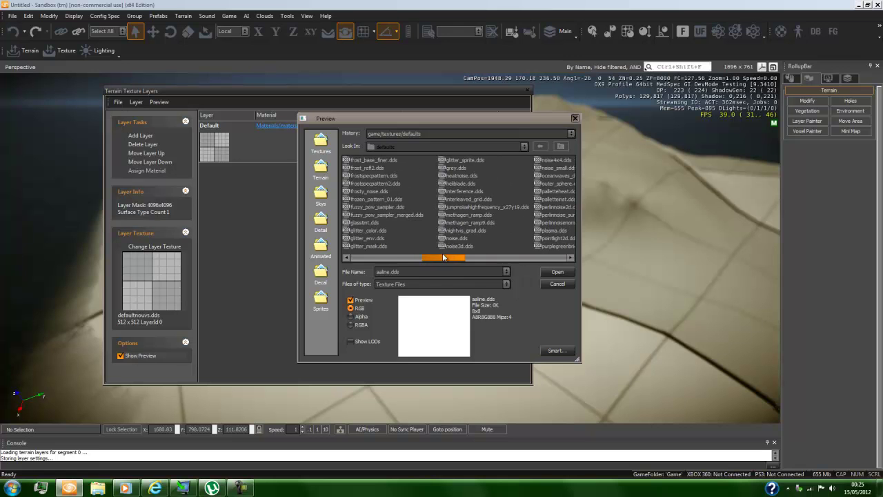
left_click(456, 167)
left_click(562, 273)
Open the Default layer's material for editing and select grass_9 in the terrain materials folder
left_click(289, 126)
left_click(289, 126)
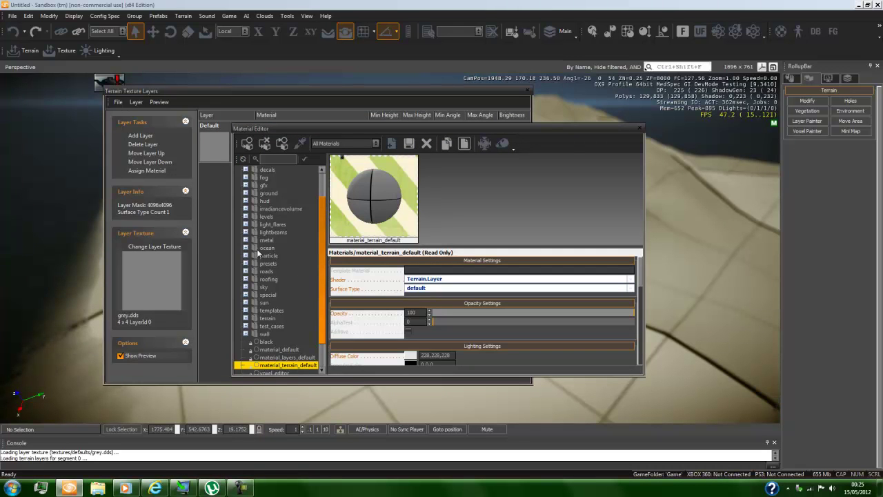
scroll(290, 276, "down", 1)
double_click(267, 294)
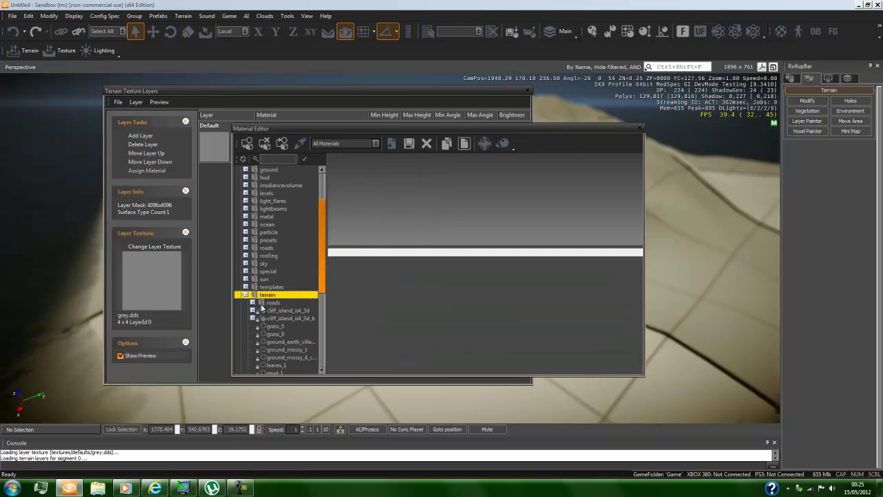
left_click(277, 328)
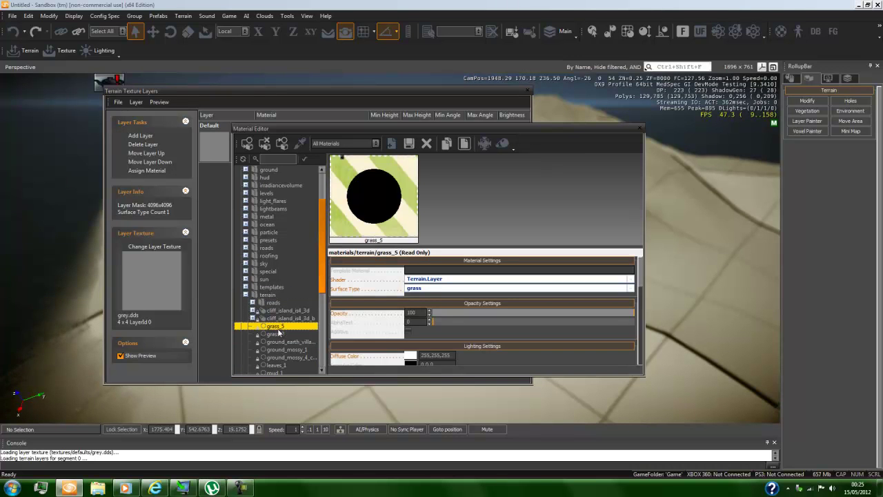
left_click(280, 334)
scroll(301, 328, "down", 3)
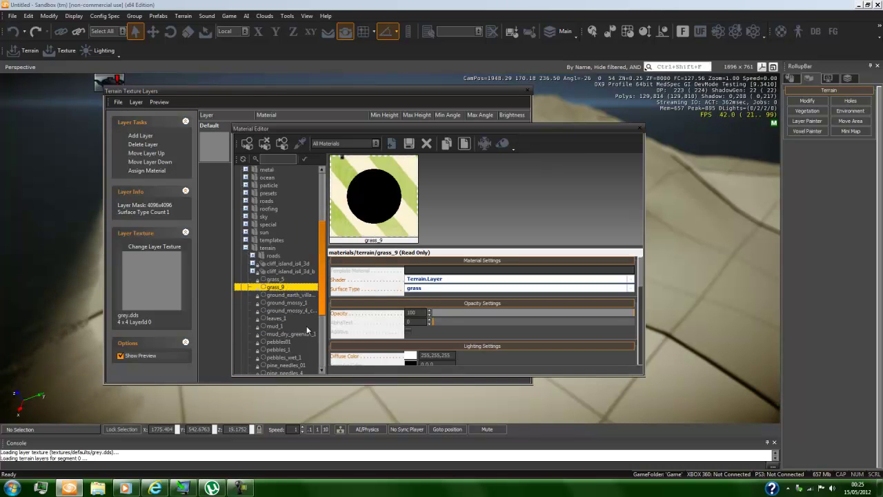
left_click(391, 209)
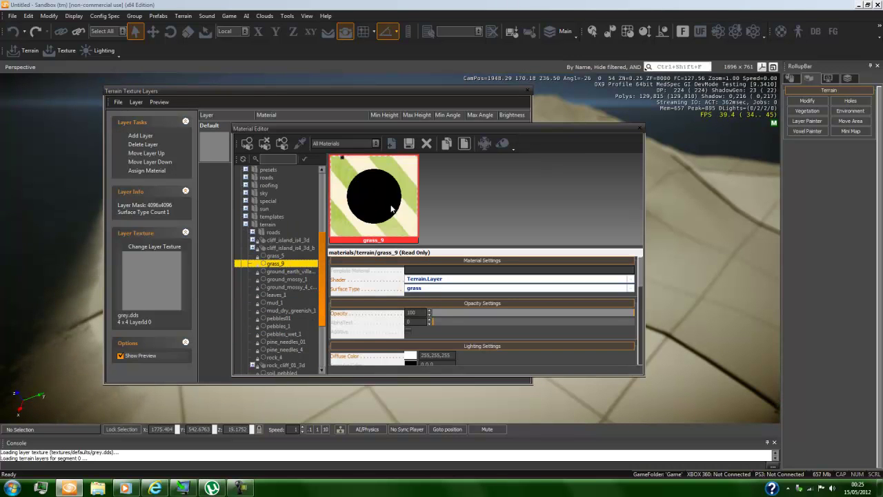
left_click(284, 264)
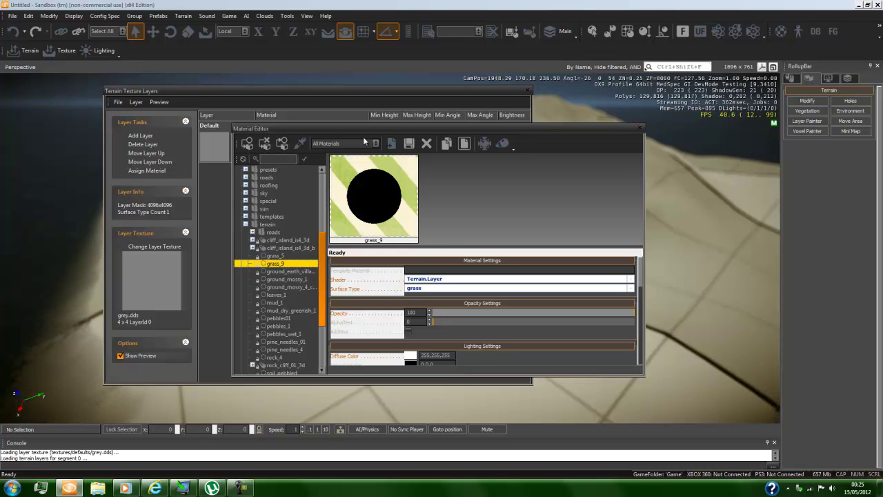
Assign the grass_9 material to the Default layer and close the Material Editor and texture layers windows
left_click(146, 176)
left_click(638, 131)
left_click(639, 131)
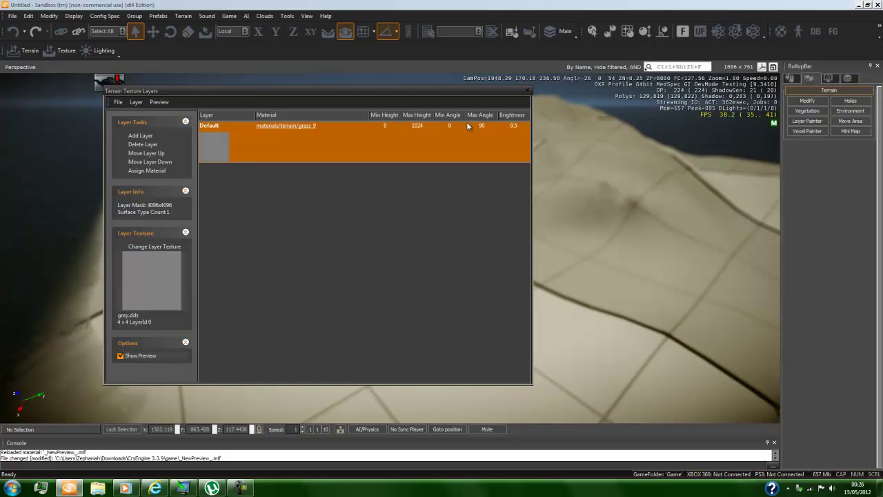
left_click(529, 91)
Return to the Layer Painter and set the Default layer's color to dark green (red 16, green 88, blue 1)
right_click_drag(516, 264, 513, 276)
key("s")
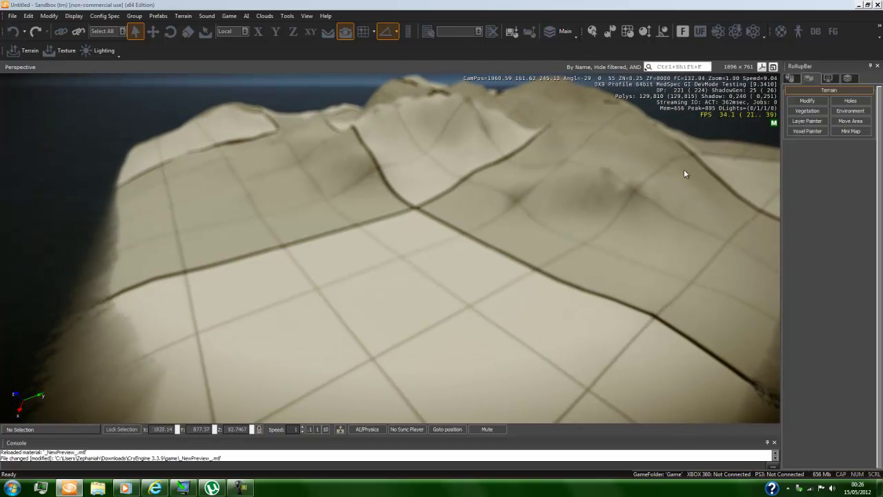
left_click(807, 121)
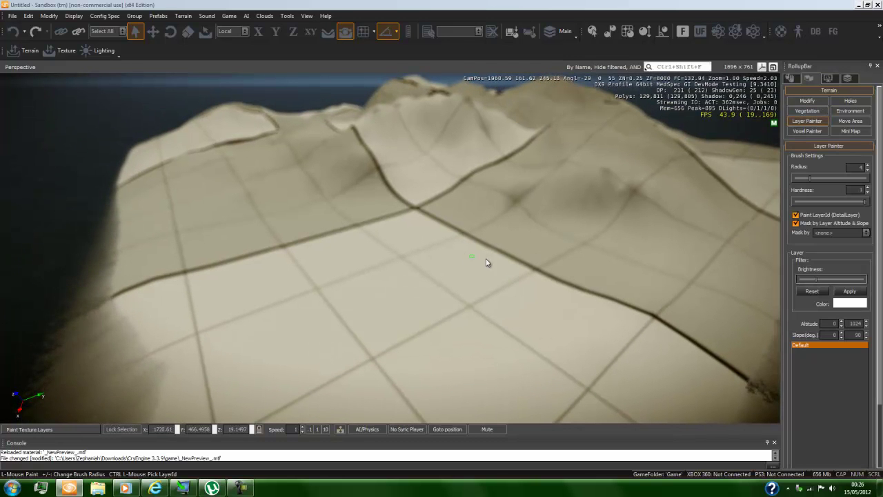
left_click(850, 303)
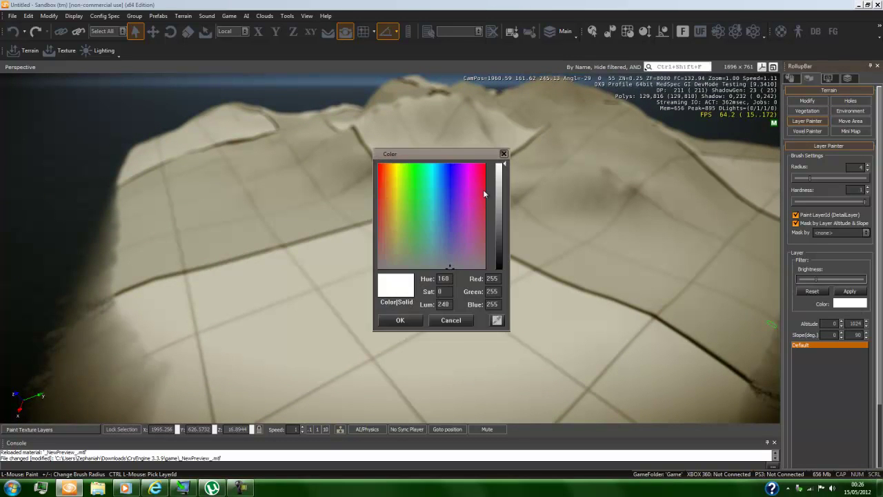
left_click(501, 191)
left_click_drag(419, 195, 412, 183)
left_click_drag(505, 219, 504, 234)
left_click_drag(417, 181, 411, 167)
left_click_drag(504, 236, 505, 253)
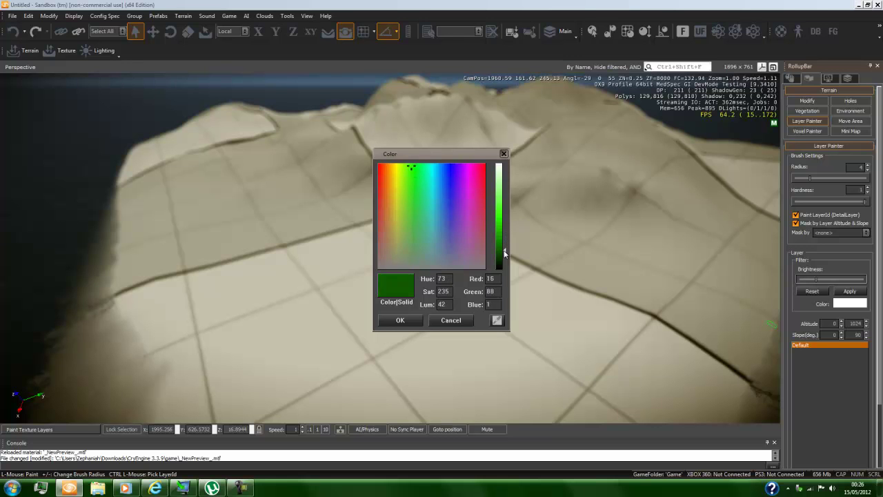
left_click(402, 318)
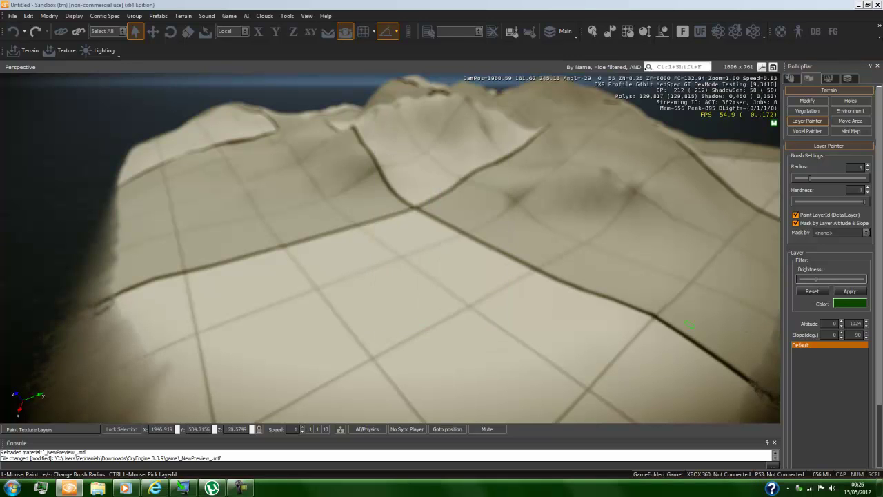
Lower the Default layer's brightness to about 0.39 and enlarge the paint brush radius to about 151
left_click(814, 282)
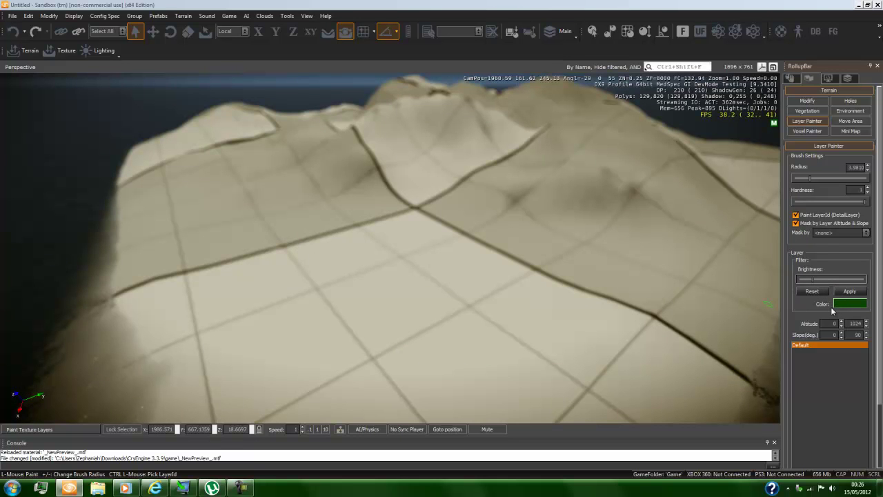
right_click_drag(564, 306, 542, 317)
key("s")
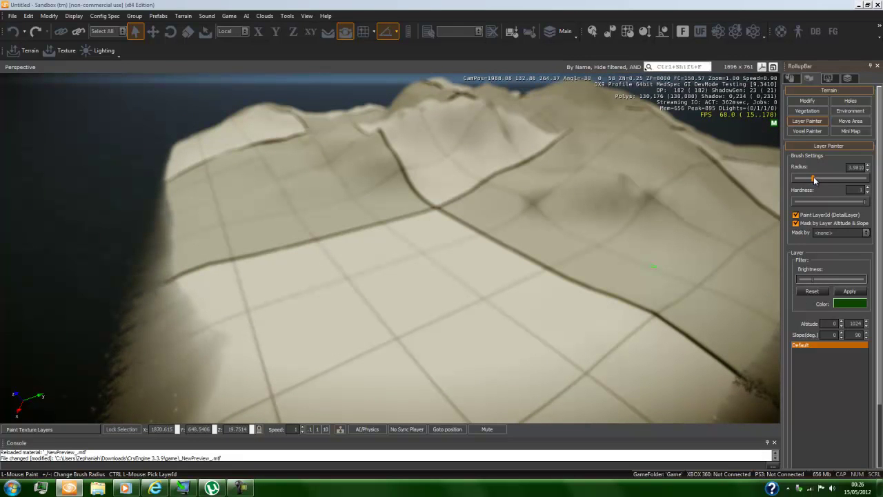
left_click_drag(820, 179, 847, 183)
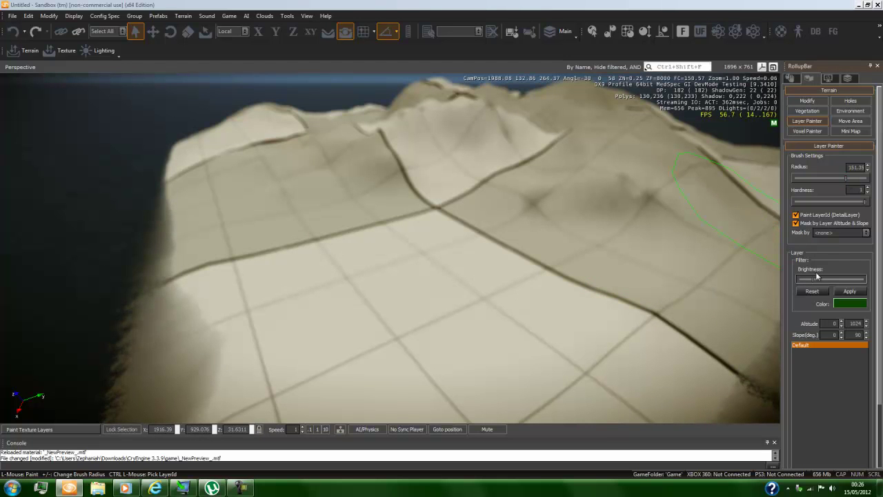
Paint the dark green Default layer over the flattened coastal area with long, wide strokes
right_click_drag(564, 243, 555, 259)
mouse_move(499, 274)
left_mouse_down()
mouse_move(440, 298)
mouse_move(324, 258)
mouse_move(399, 316)
left_mouse_up()
mouse_move(445, 317)
right_mouse_down()
mouse_move(421, 251)
mouse_move(421, 286)
mouse_move(529, 264)
right_mouse_up()
key("w")
key("w")
mouse_move(529, 263)
left_mouse_down()
mouse_move(453, 190)
mouse_move(186, 183)
left_mouse_up()
key("w")
key("w")
right_click_drag(187, 182, 243, 201)
key("w")
key("s")
mouse_move(358, 312)
right_mouse_down()
mouse_move(369, 331)
mouse_move(355, 321)
right_mouse_up()
key("w")
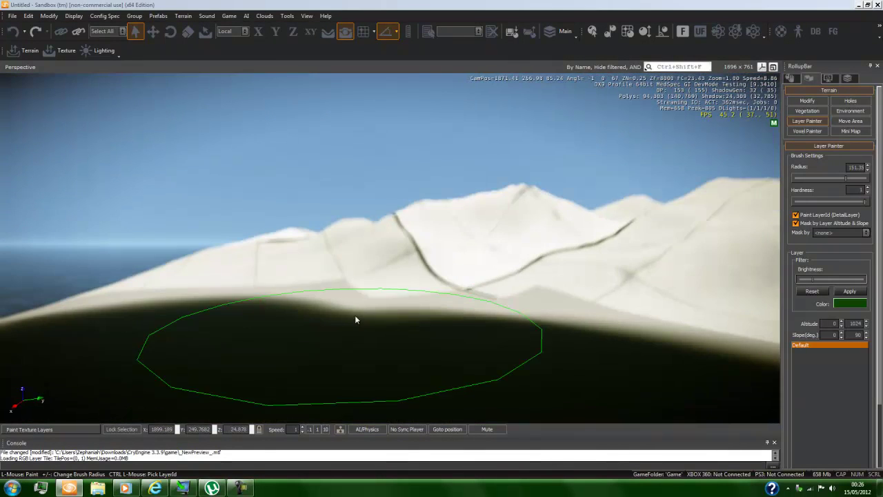
Paint the Default layer over the hillsides behind the flattened area and set the camera speed to 10
mouse_move(339, 289)
left_mouse_down()
mouse_move(228, 297)
mouse_move(407, 227)
mouse_move(260, 233)
mouse_move(257, 252)
left_mouse_up()
mouse_move(257, 256)
right_mouse_down()
mouse_move(483, 308)
mouse_move(351, 213)
right_mouse_up()
mouse_move(363, 270)
right_mouse_down()
mouse_move(261, 265)
mouse_move(603, 236)
mouse_move(423, 234)
mouse_move(341, 279)
mouse_move(354, 280)
right_mouse_up()
key("s")
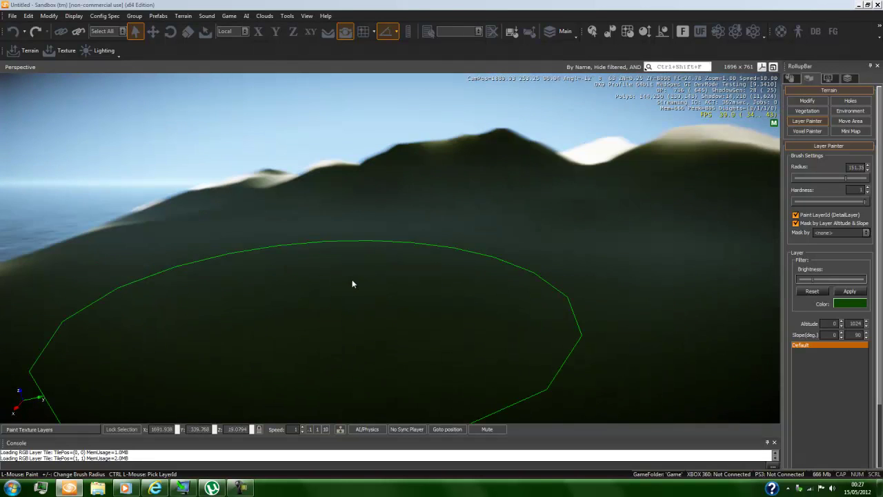
left_click(326, 429)
right_click_drag(366, 383, 366, 378)
key("w")
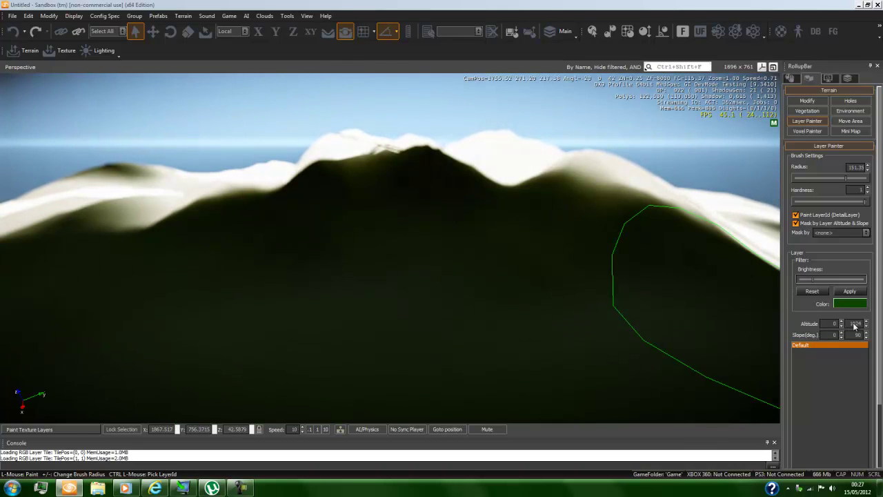
Limit the Default layer's maximum altitude, trying 21 first and then setting it to 26
double_click(856, 324)
mouse_move(285, 313)
right_mouse_down()
mouse_move(310, 310)
mouse_move(272, 308)
mouse_move(282, 313)
right_mouse_up()
key("w")
mouse_move(308, 315)
left_mouse_down()
mouse_move(414, 299)
mouse_move(326, 323)
left_mouse_up()
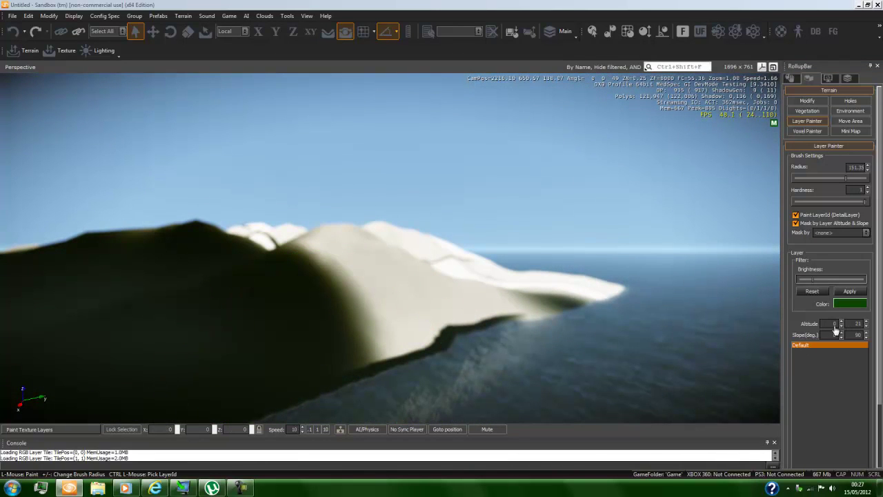
left_click_drag(854, 324, 869, 327)
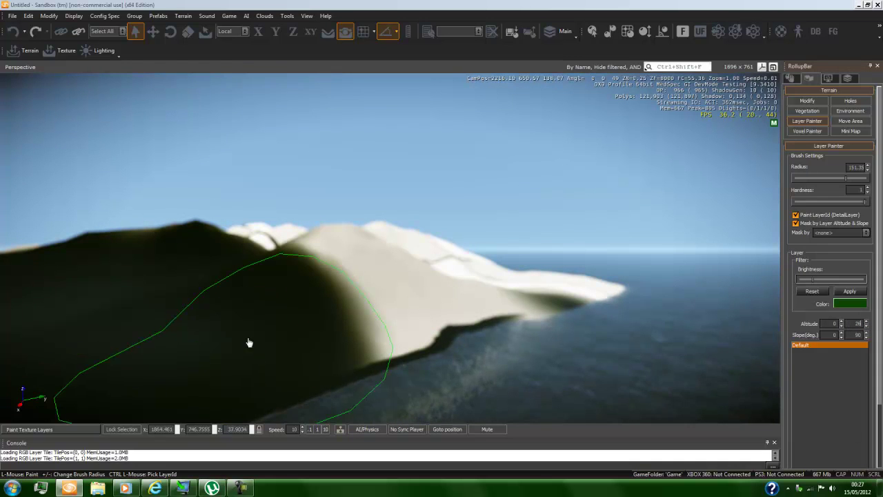
right_click_drag(372, 323, 362, 318)
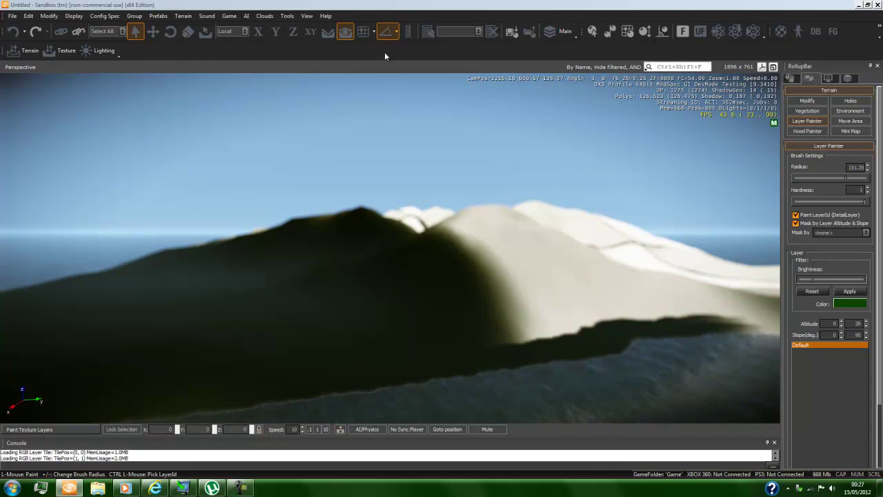
Reopen the terrain texture layers window and add a new layer below Default
left_click(183, 15)
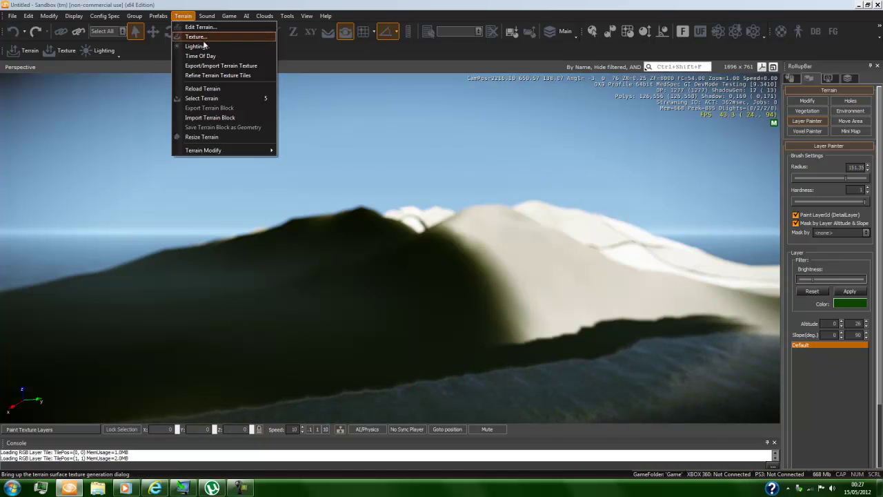
left_click(195, 37)
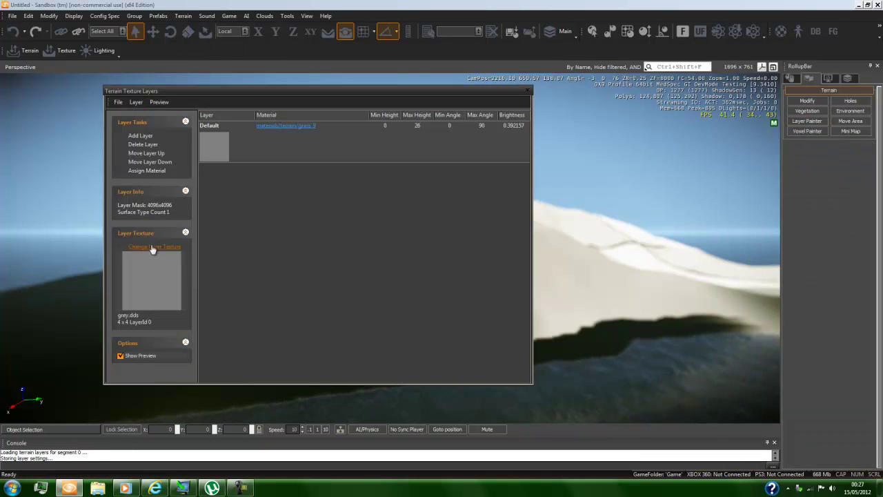
left_click(268, 145)
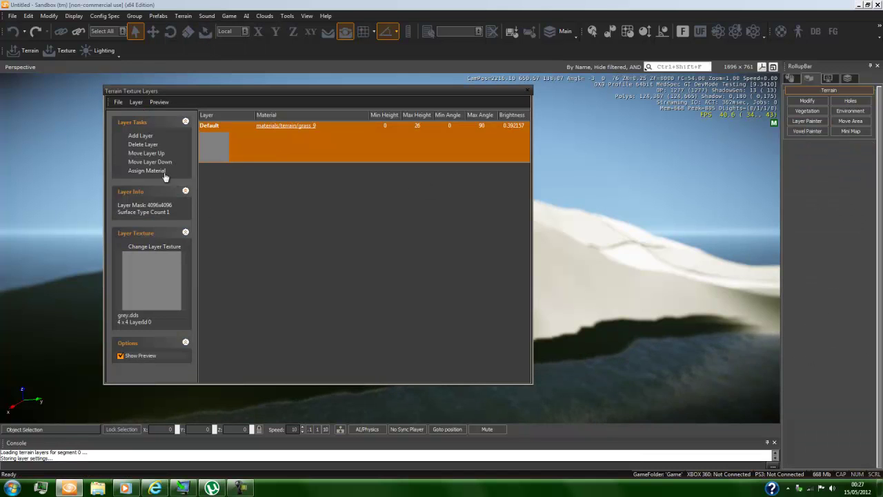
left_click(147, 137)
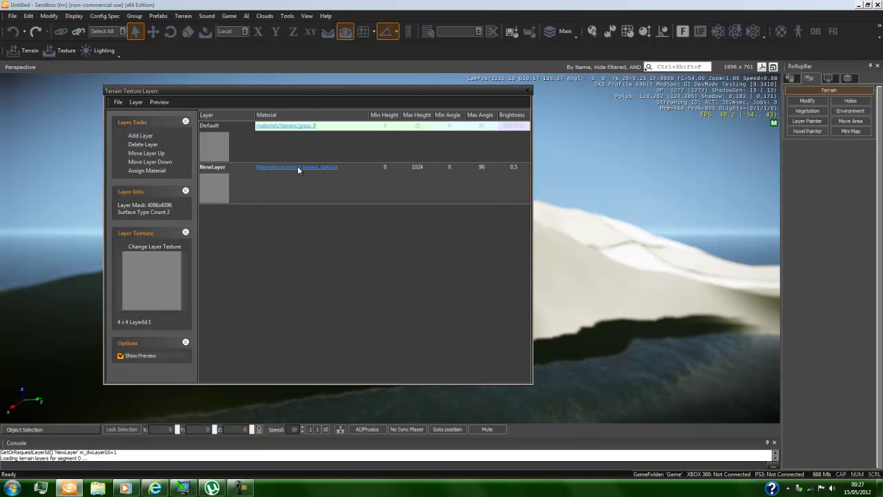
Assign the terrain material cliff_island_is4_3d to the new layer and close both the material and layer windows
left_click(306, 167)
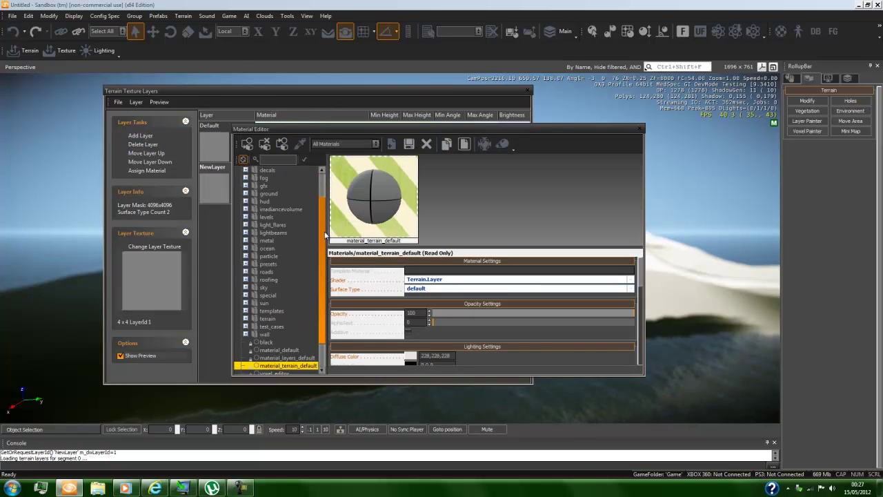
left_click(247, 320)
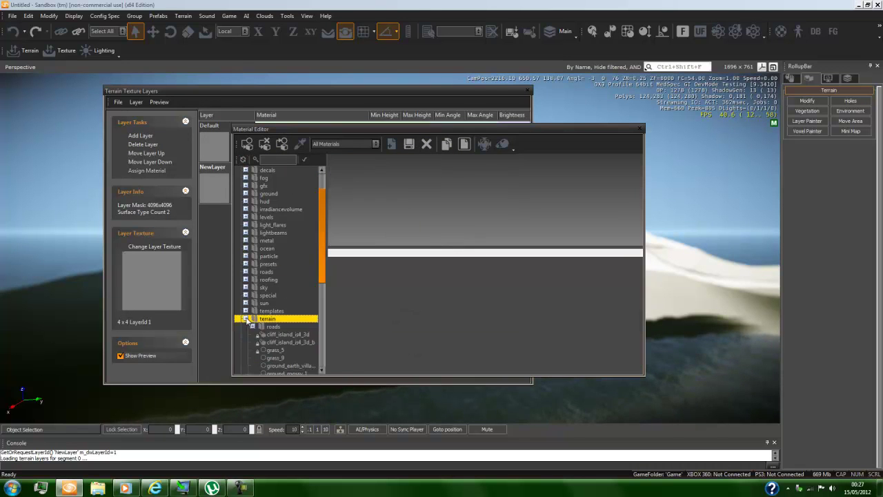
scroll(289, 285, "down", 2)
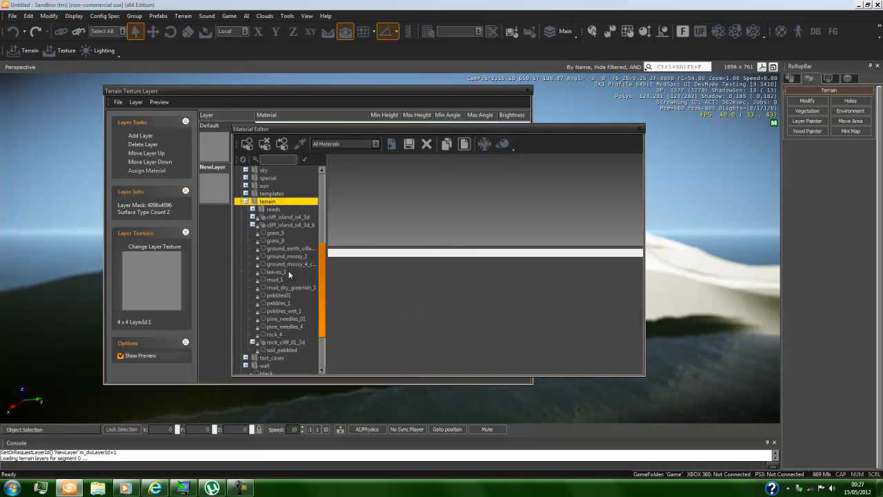
left_click(277, 226)
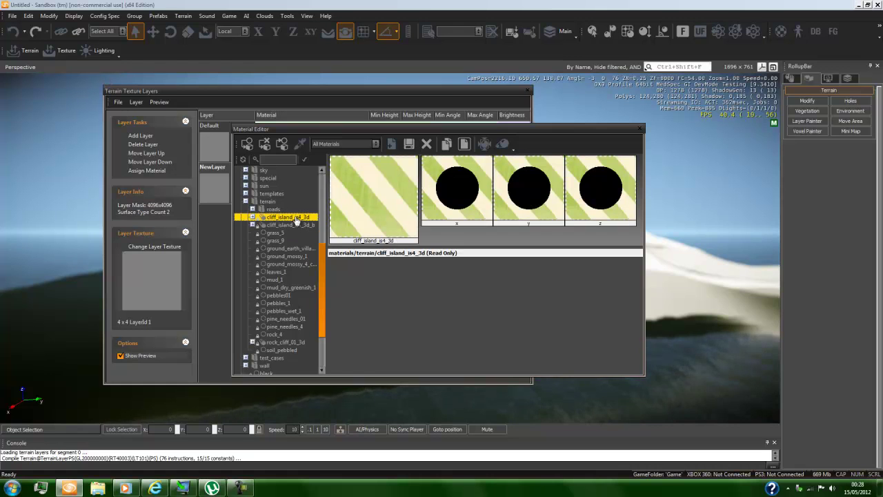
left_click(155, 171)
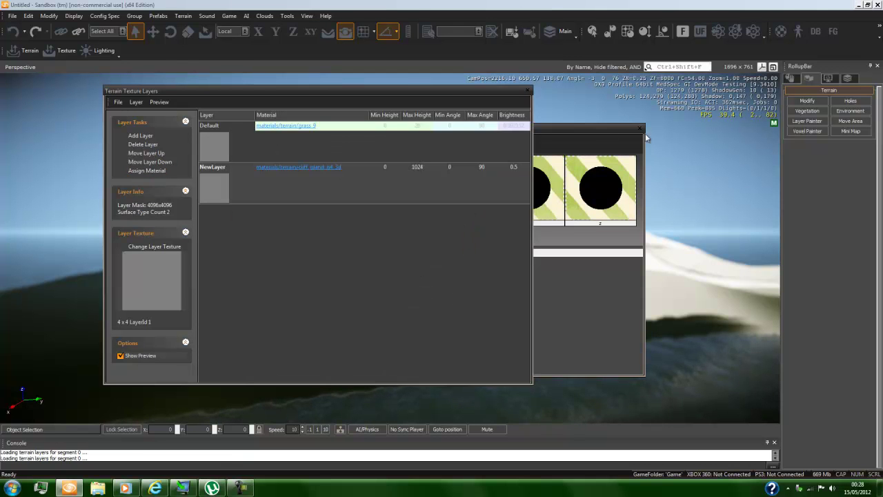
left_click(639, 128)
left_click(527, 90)
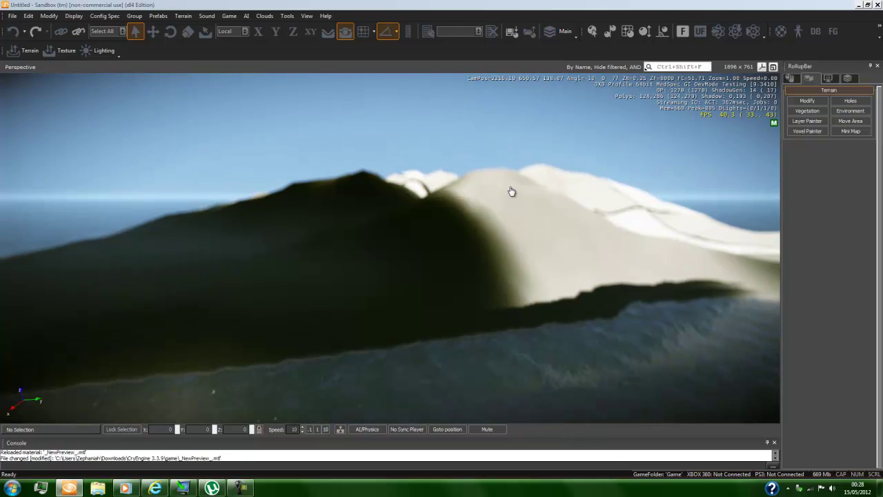
Open the terrain Layer Painter with NewLayer selected, ready for painting the hillsides
left_click(807, 121)
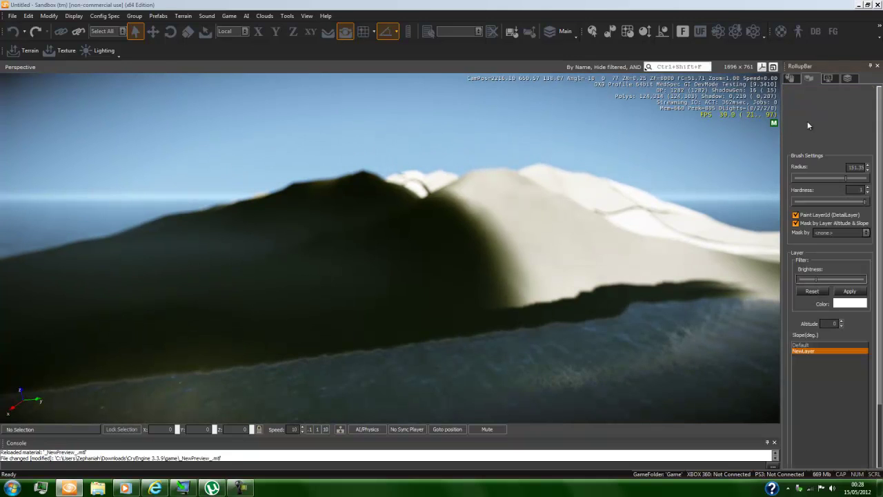
right_click(810, 350)
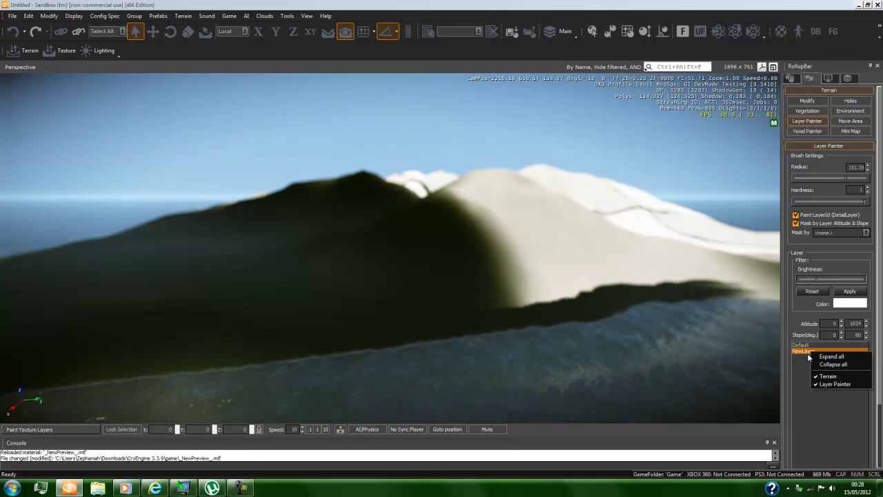
left_click(806, 357)
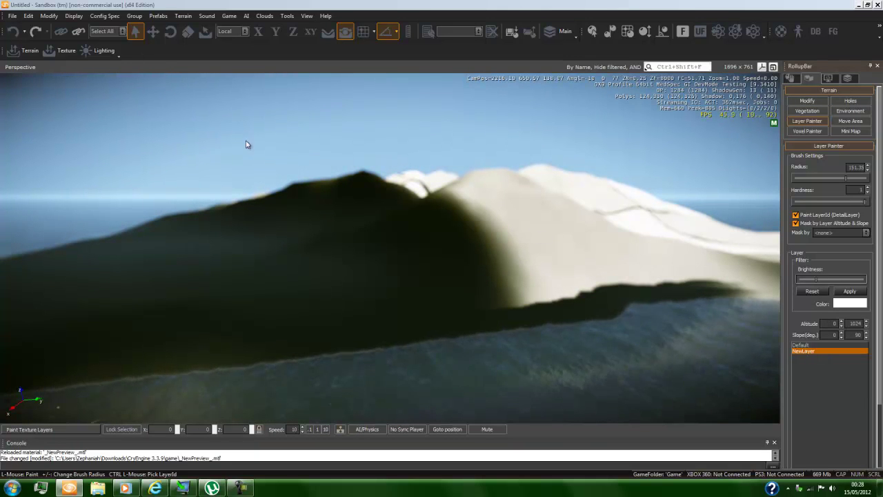
left_click(188, 17)
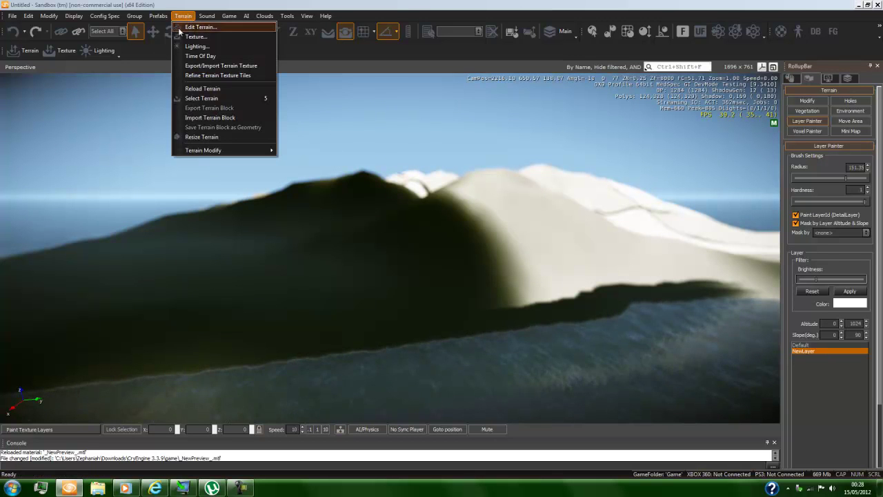
right_click_drag(621, 347, 479, 321)
key("w")
key("d")
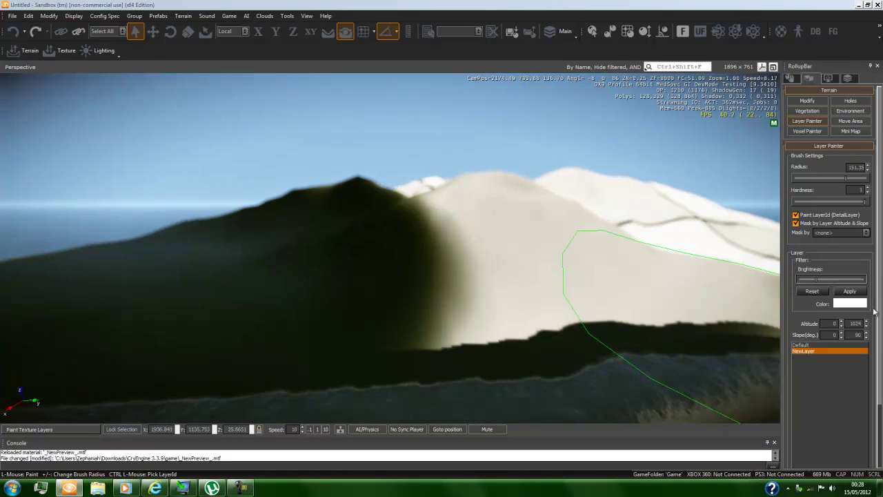
Try to set NewLayer's filter color to a grey of RGB 109, 109, 109
left_click(859, 306)
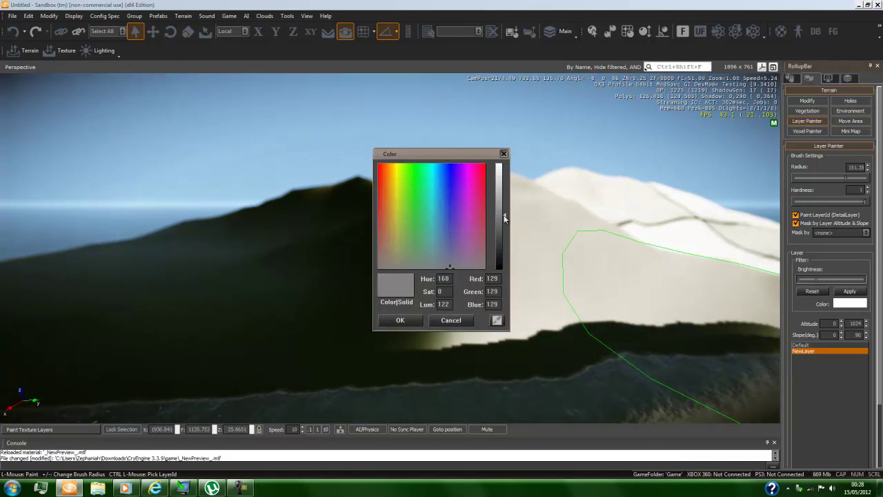
left_click_drag(452, 222, 466, 275)
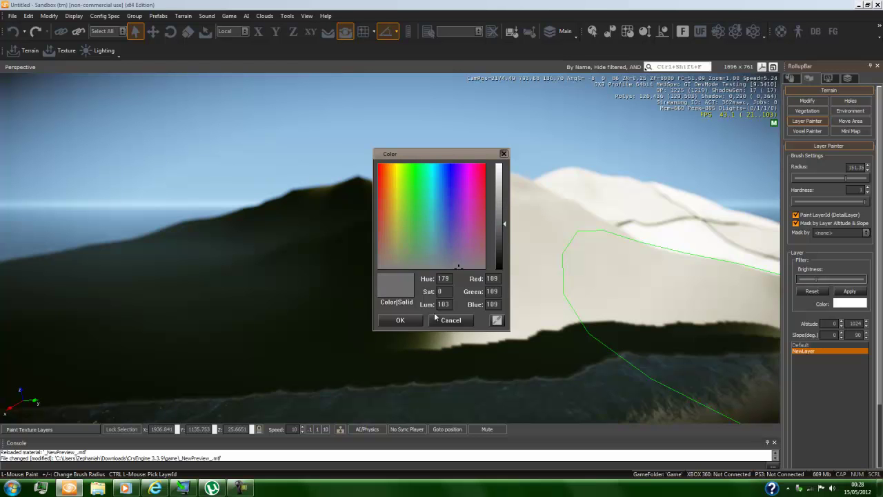
left_click(400, 320)
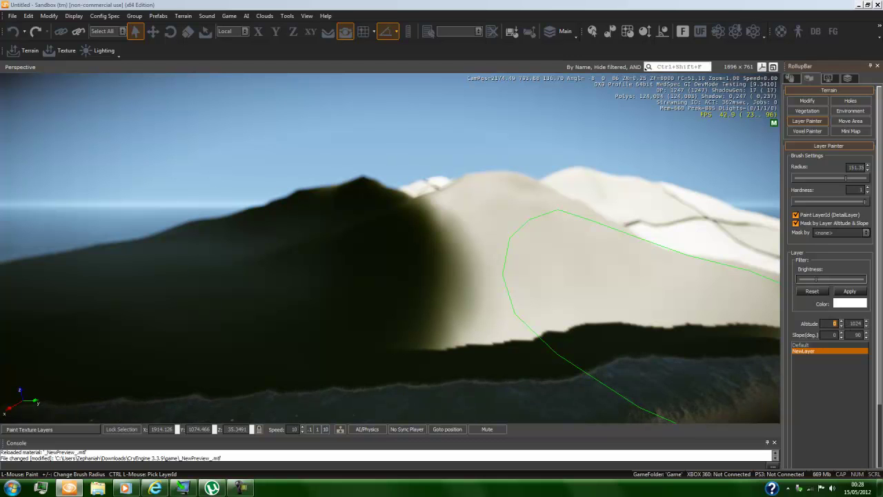
Set NewLayer's minimum altitude to 26
left_click(850, 353)
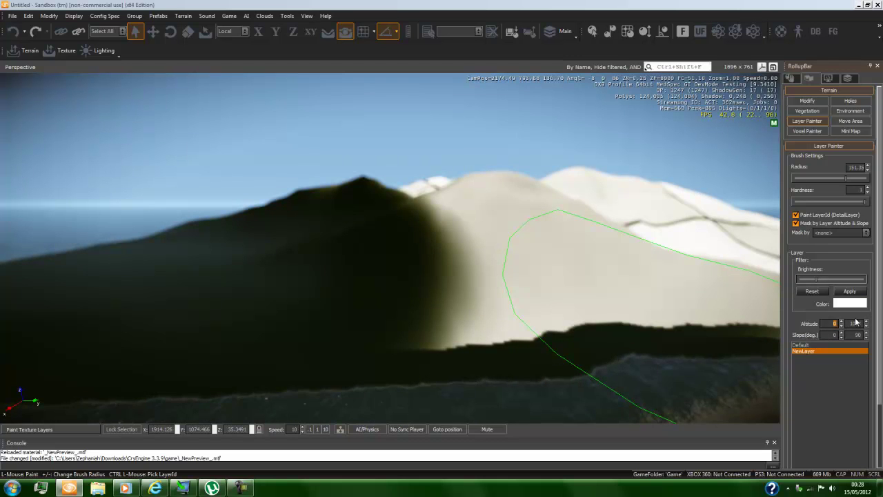
right_click_drag(755, 361, 827, 348)
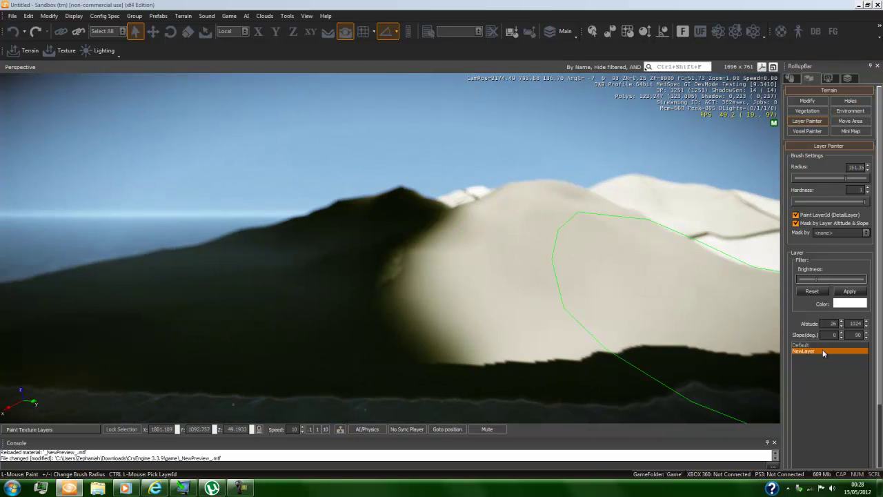
key("w")
mouse_move(577, 292)
right_mouse_down()
mouse_move(570, 292)
mouse_move(717, 283)
right_mouse_up()
key("s")
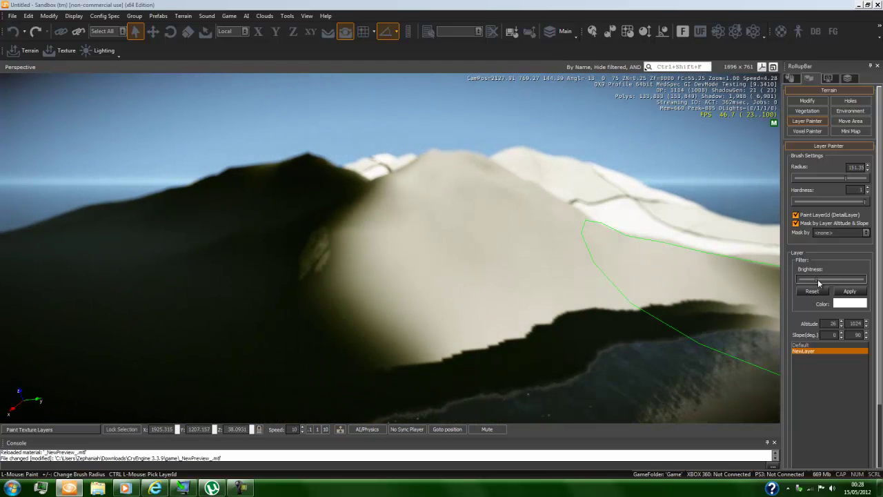
Set NewLayer's filter color to grey RGB 102, 102, 102 and paint the layer over the bright hillside
left_click(846, 304)
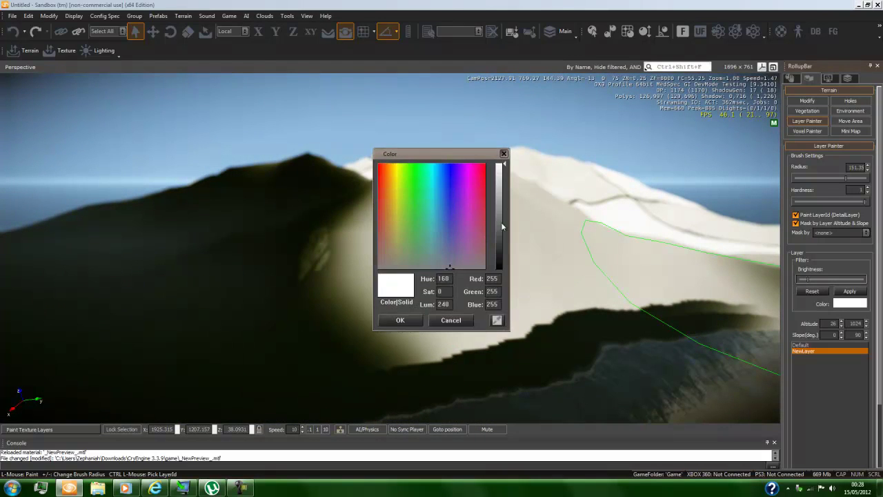
left_click(399, 319)
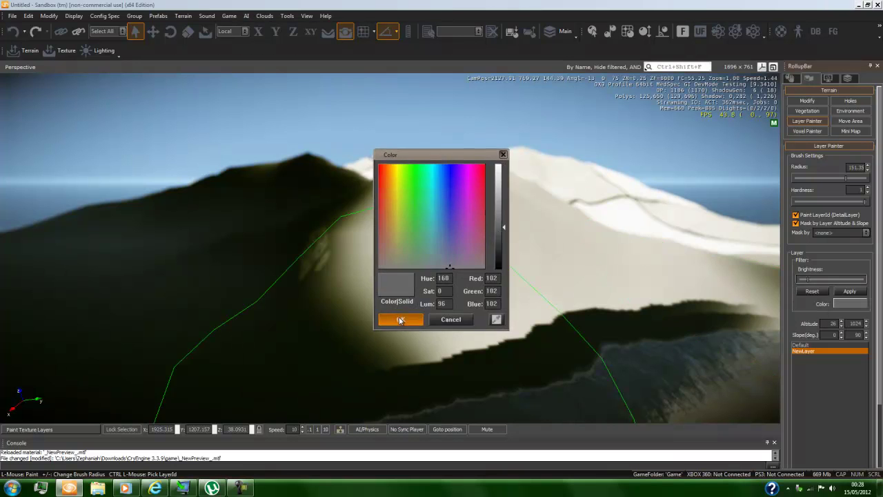
mouse_move(375, 260)
left_mouse_down()
mouse_move(301, 241)
mouse_move(325, 274)
mouse_move(341, 272)
mouse_move(429, 320)
mouse_move(205, 268)
mouse_move(181, 280)
mouse_move(298, 267)
mouse_move(330, 279)
mouse_move(445, 245)
mouse_move(433, 255)
mouse_move(441, 333)
mouse_move(517, 206)
mouse_move(476, 190)
mouse_move(434, 196)
mouse_move(345, 185)
mouse_move(367, 238)
left_mouse_up()
key("s")
key("d")
key("w")
key("w")
mouse_move(365, 239)
right_mouse_down()
mouse_move(364, 253)
mouse_move(398, 236)
right_mouse_up()
left_click_drag(398, 236, 308, 224)
key("w")
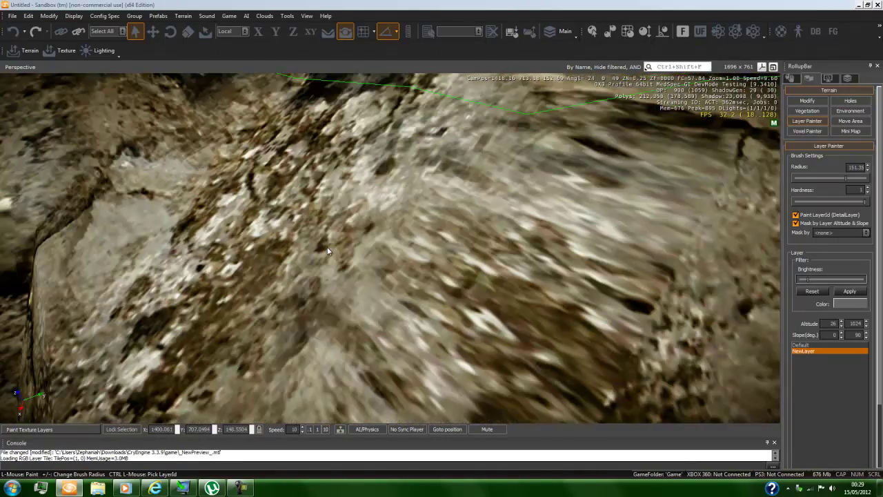
Paint NewLayer over the slopes and ridges above the green flattened area
key("s")
right_click_drag(328, 251, 328, 250)
mouse_move(372, 242)
left_mouse_down()
mouse_move(221, 221)
mouse_move(242, 224)
left_mouse_up()
mouse_move(241, 225)
right_mouse_down()
mouse_move(209, 256)
mouse_move(230, 220)
right_mouse_up()
key("a")
key("s")
mouse_move(230, 220)
left_mouse_down()
mouse_move(338, 276)
mouse_move(436, 289)
left_mouse_up()
key("s")
right_click_drag(437, 289, 428, 288)
mouse_move(427, 289)
left_mouse_down()
mouse_move(341, 288)
mouse_move(421, 289)
left_mouse_up()
key("d")
right_click_drag(422, 289, 433, 274)
key("s")
mouse_move(318, 268)
left_mouse_down()
mouse_move(173, 251)
mouse_move(454, 305)
left_mouse_up()
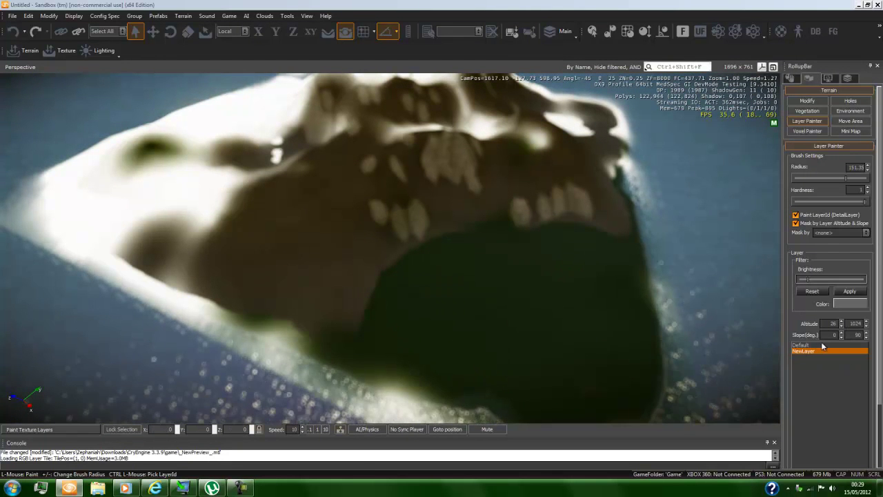
key("s")
right_click_drag(464, 289, 468, 294)
key("w")
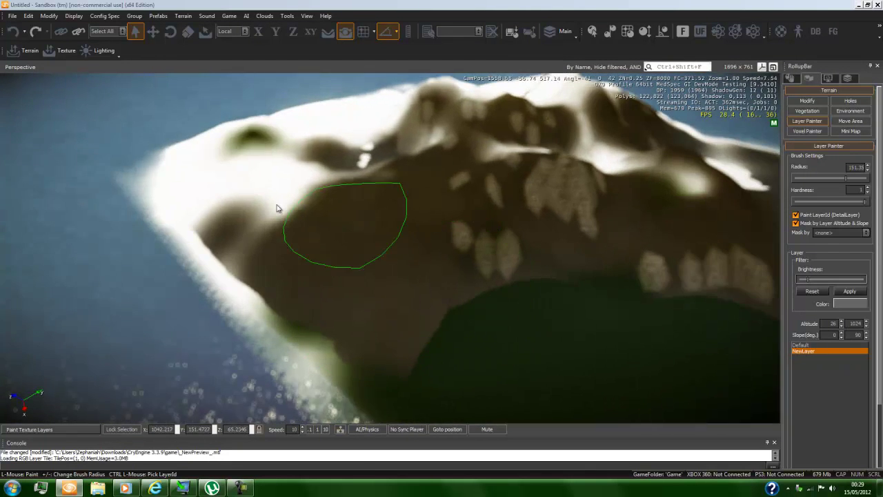
Paint NewLayer around the island's outer slopes and across its central peaks
mouse_move(236, 150)
left_mouse_down()
mouse_move(303, 191)
mouse_move(207, 177)
left_mouse_up()
mouse_move(489, 258)
right_mouse_down()
mouse_move(507, 269)
mouse_move(448, 268)
mouse_move(373, 232)
mouse_move(440, 228)
right_mouse_up()
key("w")
key("w")
key("d")
key("s")
key("d")
right_click_drag(302, 284, 377, 283)
mouse_move(377, 283)
left_mouse_down()
mouse_move(557, 248)
mouse_move(617, 162)
mouse_move(492, 153)
left_mouse_up()
key("w")
right_click_drag(492, 153, 493, 177)
key("d")
key("s")
mouse_move(493, 178)
left_mouse_down()
mouse_move(524, 219)
mouse_move(607, 270)
left_mouse_up()
key("d")
mouse_move(607, 270)
right_mouse_down()
mouse_move(585, 270)
mouse_move(538, 239)
right_mouse_up()
key("w")
key("s")
key("d")
mouse_move(538, 240)
left_mouse_down()
mouse_move(452, 239)
mouse_move(392, 281)
mouse_move(422, 273)
left_mouse_up()
key("s")
right_click_drag(423, 273, 423, 271)
left_click_drag(422, 235, 385, 218)
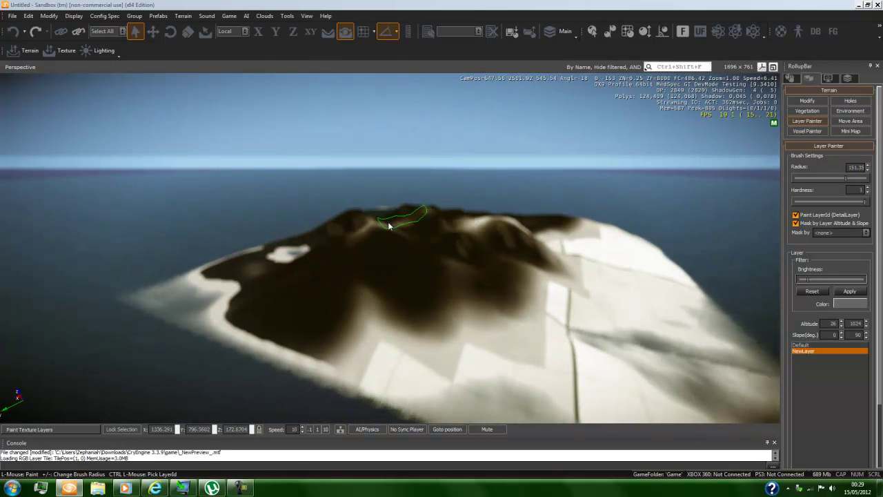
Paint NewLayer over the bare lowlands and the hills surrounding the small lake
right_click_drag(376, 300, 400, 311)
mouse_move(400, 310)
left_mouse_down()
mouse_move(476, 350)
mouse_move(556, 338)
mouse_move(524, 210)
mouse_move(499, 223)
mouse_move(562, 273)
mouse_move(407, 283)
left_mouse_up()
key("a")
right_click_drag(407, 283, 407, 276)
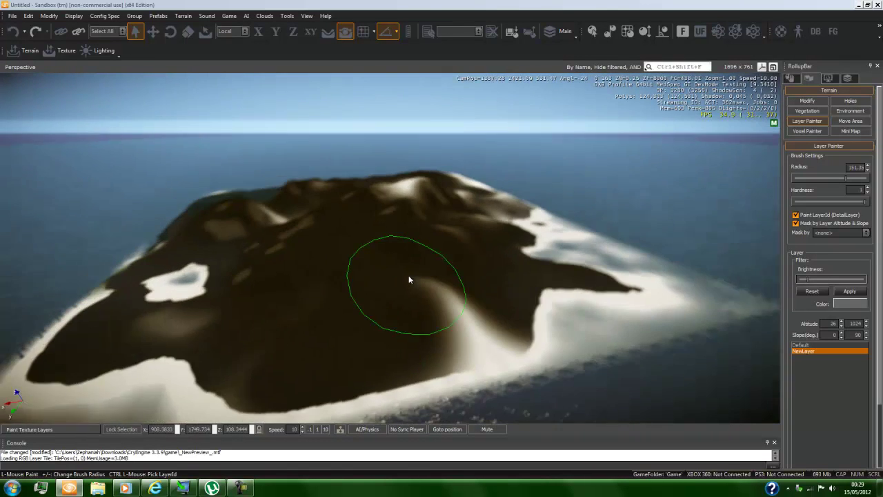
right_click_drag(448, 315, 447, 314)
key("w")
mouse_move(352, 290)
left_mouse_down()
mouse_move(381, 288)
mouse_move(374, 288)
left_mouse_up()
Switch to the Default layer and paint it along the low shoreline and around the small lake
key("a")
key("s")
right_click_drag(390, 319, 396, 323)
mouse_move(241, 299)
left_mouse_down()
mouse_move(483, 295)
mouse_move(442, 266)
mouse_move(399, 339)
mouse_move(108, 218)
mouse_move(97, 238)
left_mouse_up()
right_click_drag(248, 242, 248, 237)
key("w")
left_click_drag(420, 282, 450, 301)
key("s")
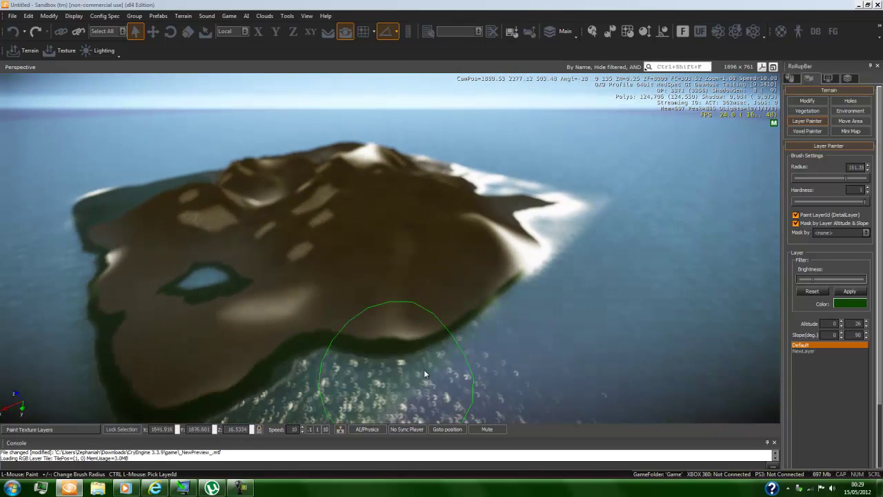
right_click_drag(491, 255, 485, 250)
key("a")
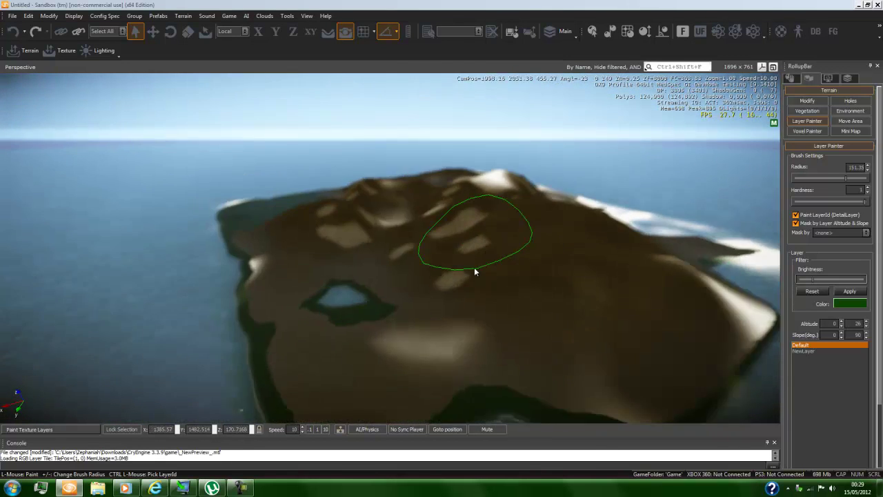
Paint the Default layer along the remaining coastline, including the headland and the inlets on the far side
right_click_drag(379, 299, 379, 303)
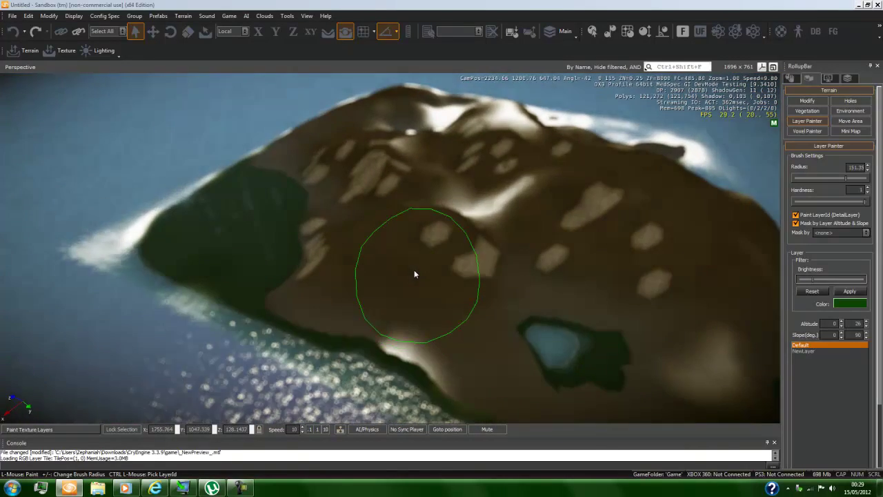
key("w")
key("s")
key("d")
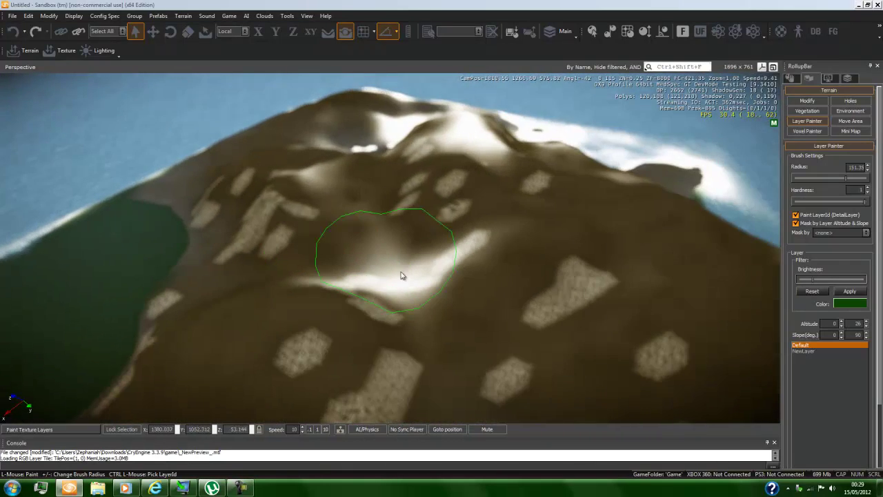
key("s")
right_click_drag(392, 293, 392, 289)
key("w")
key("d")
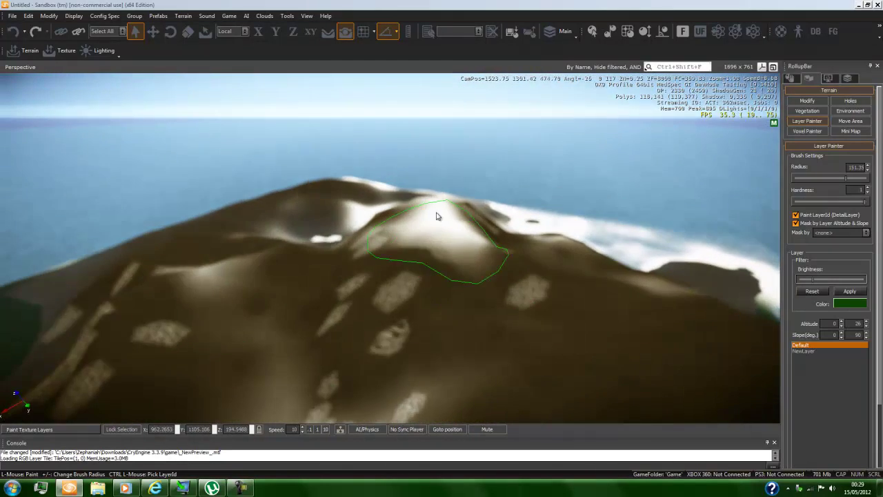
key("d")
right_click_drag(470, 228, 470, 231)
key("s")
key("d")
mouse_move(541, 247)
left_mouse_down()
mouse_move(490, 343)
mouse_move(504, 355)
mouse_move(519, 307)
left_mouse_up()
key("s")
right_click_drag(520, 307, 519, 308)
mouse_move(519, 312)
left_mouse_down()
mouse_move(575, 338)
mouse_move(510, 375)
mouse_move(608, 303)
mouse_move(479, 260)
mouse_move(519, 257)
mouse_move(486, 172)
mouse_move(409, 118)
mouse_move(426, 219)
left_mouse_up()
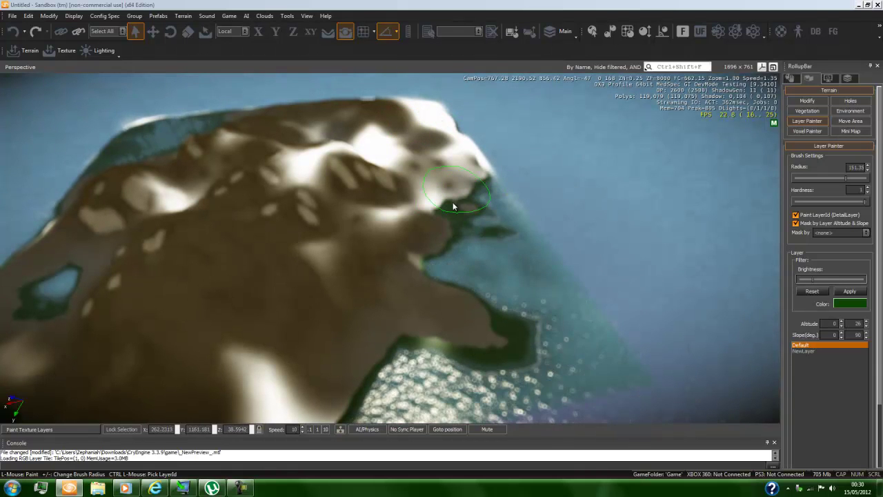
Return to NewLayer and set its filter color to grey RGB 108, 108, 108
left_click(816, 351)
mouse_move(469, 269)
left_mouse_down()
mouse_move(338, 173)
mouse_move(303, 181)
left_mouse_up()
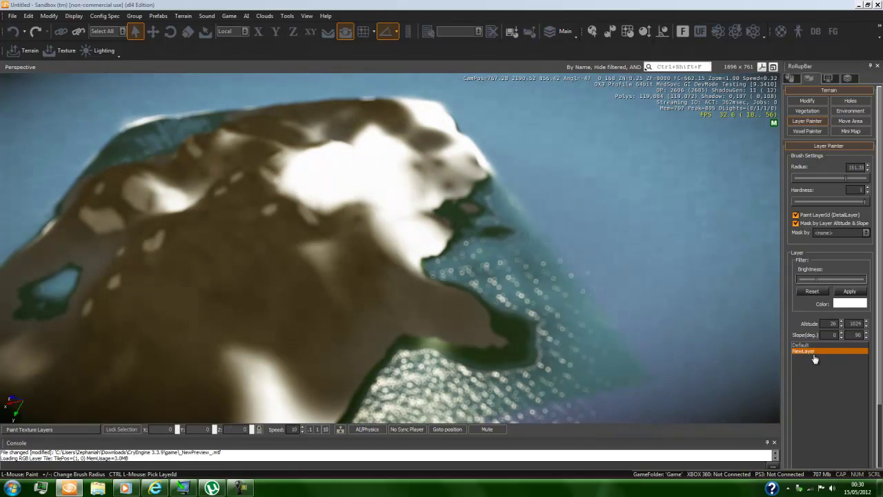
left_click(846, 304)
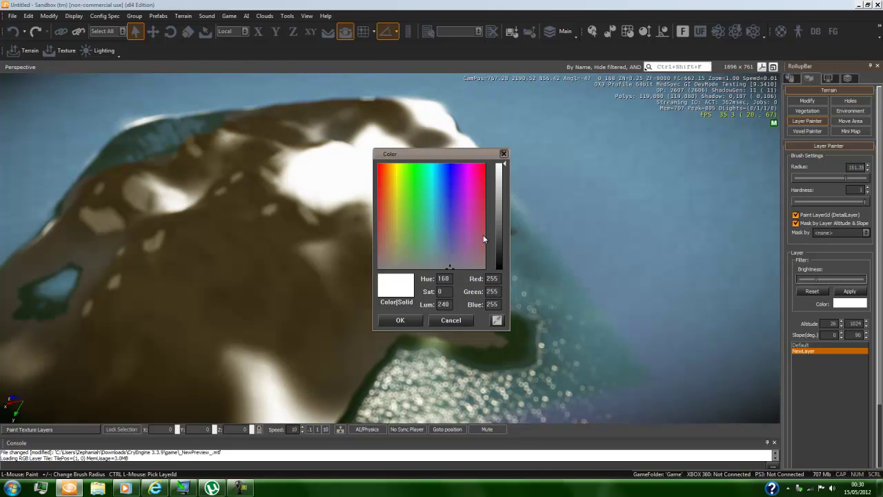
left_click(504, 217)
left_click_drag(503, 217, 502, 223)
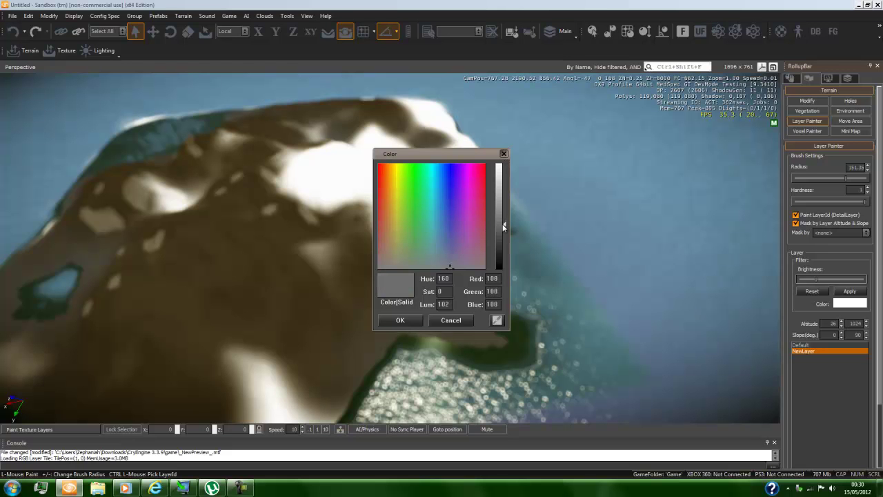
left_click(422, 323)
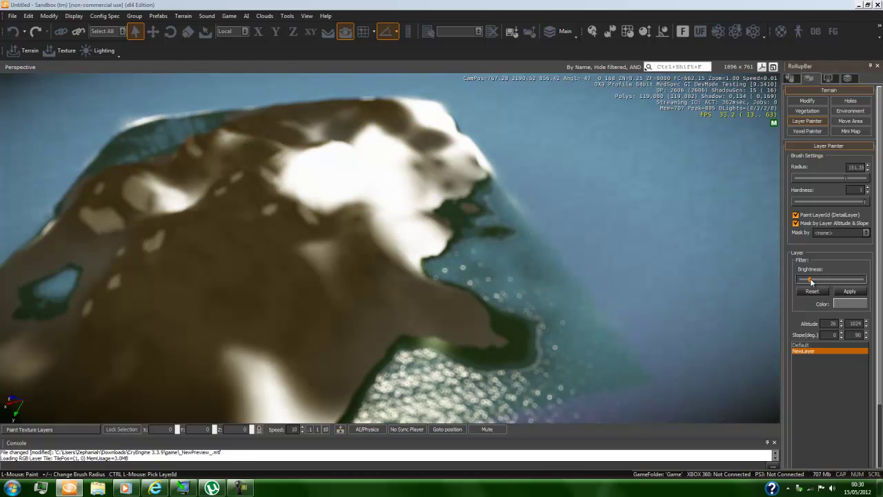
left_click(850, 293)
Paint NewLayer over the light patches on the lower slopes near the coast and the lake
right_click_drag(455, 304, 436, 304)
mouse_move(436, 307)
left_mouse_down()
mouse_move(343, 296)
mouse_move(380, 293)
mouse_move(320, 347)
left_mouse_up()
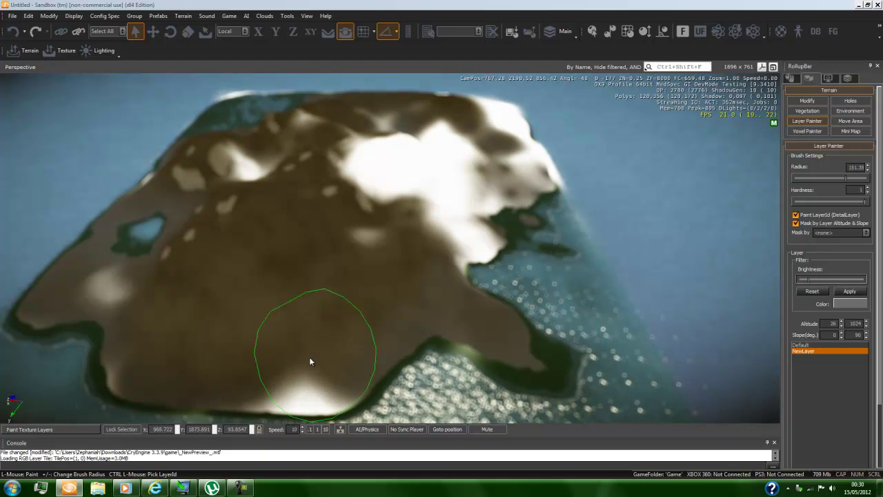
scroll(278, 254, "up", 10)
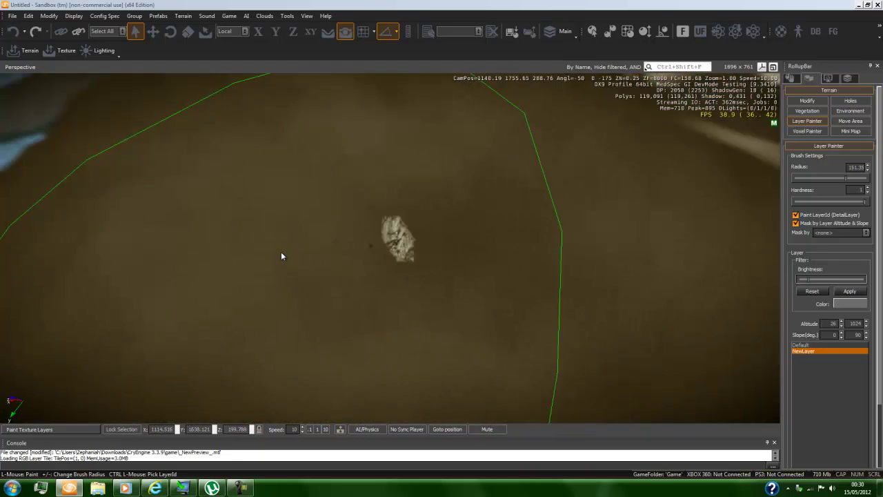
scroll(282, 255, "up", 8)
mouse_move(297, 260)
right_mouse_down()
mouse_move(307, 261)
mouse_move(281, 251)
mouse_move(325, 269)
right_mouse_up()
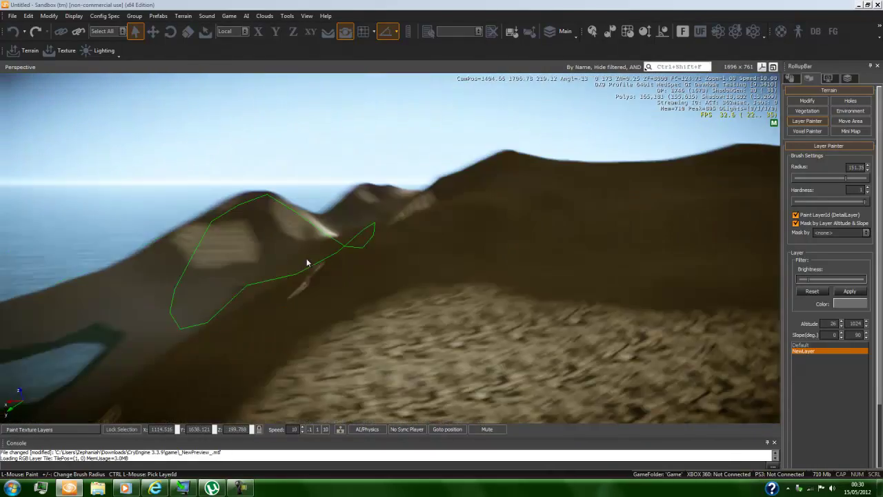
key("s")
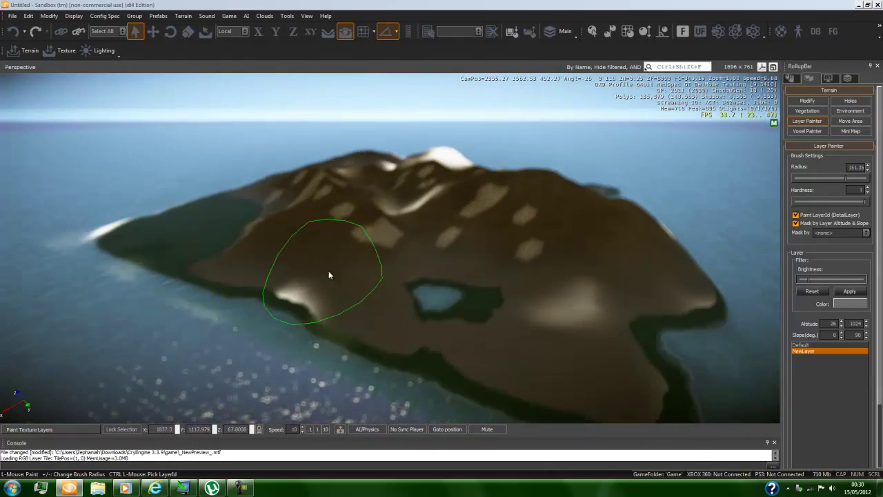
mouse_move(577, 296)
left_mouse_down()
mouse_move(587, 338)
mouse_move(570, 345)
left_mouse_up()
right_click_drag(314, 257, 325, 260)
key("w")
key("a")
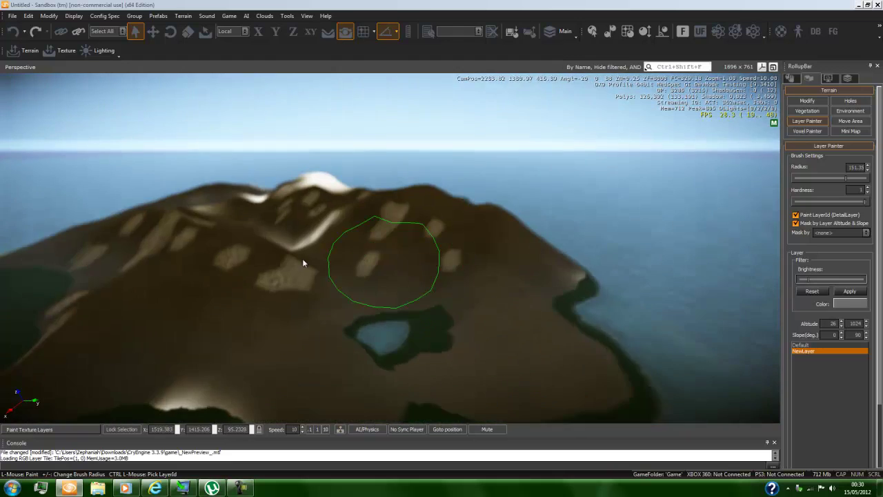
Paint NewLayer over the remaining light areas on the slopes above the lake
key("a")
right_click_drag(465, 260, 383, 248)
key("a")
mouse_move(292, 237)
right_mouse_down()
mouse_move(262, 225)
mouse_move(278, 239)
right_mouse_up()
left_click_drag(221, 207, 266, 222)
mouse_move(266, 223)
right_mouse_down()
mouse_move(214, 255)
mouse_move(210, 290)
mouse_move(276, 308)
right_mouse_up()
key("a")
mouse_move(276, 308)
left_mouse_down()
mouse_move(315, 355)
mouse_move(290, 199)
mouse_move(321, 232)
mouse_move(167, 351)
left_mouse_up()
right_click_drag(168, 350, 228, 277)
mouse_move(228, 277)
left_mouse_down()
mouse_move(244, 247)
mouse_move(269, 357)
left_mouse_up()
right_click_drag(268, 357, 297, 289)
Paint NewLayer over the mountainside and the slopes on the far side of the island
key("s")
key("a")
mouse_move(297, 289)
left_mouse_down()
mouse_move(384, 301)
mouse_move(504, 239)
left_mouse_up()
key("w")
right_click_drag(398, 154, 380, 251)
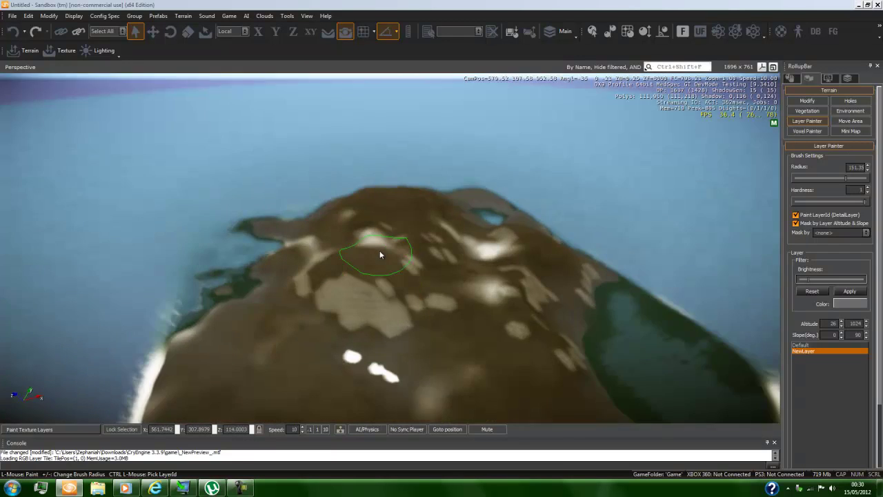
key("w")
key("d")
left_click_drag(432, 223, 403, 248)
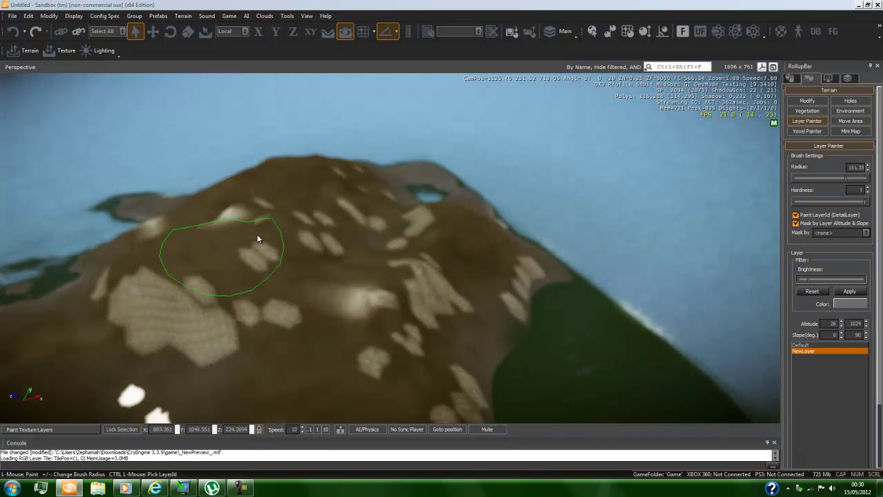
key("d")
key("w")
Add a third terrain texture layer below the grass and cliff layers and select it
left_click(183, 15)
left_click(182, 15)
left_click(183, 15)
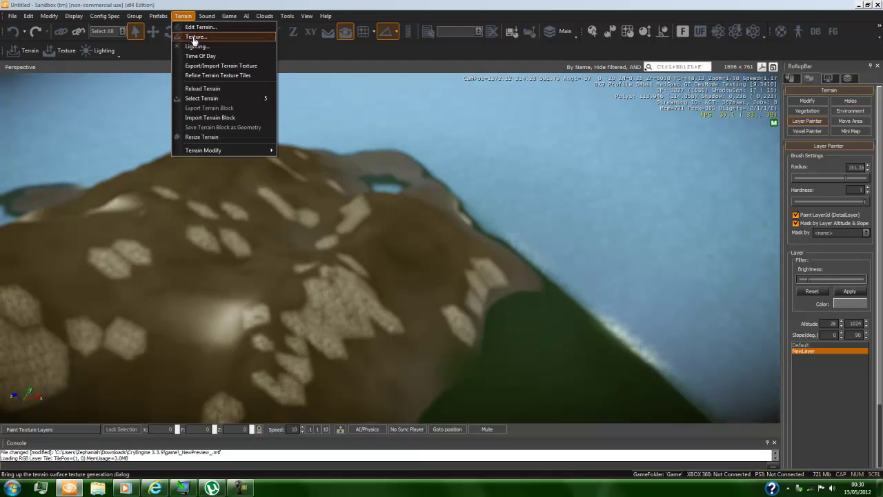
left_click(194, 37)
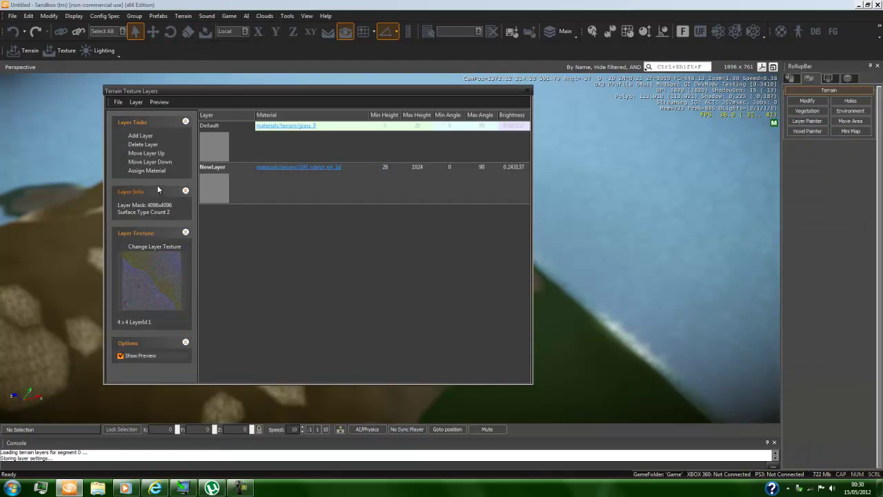
left_click(148, 173)
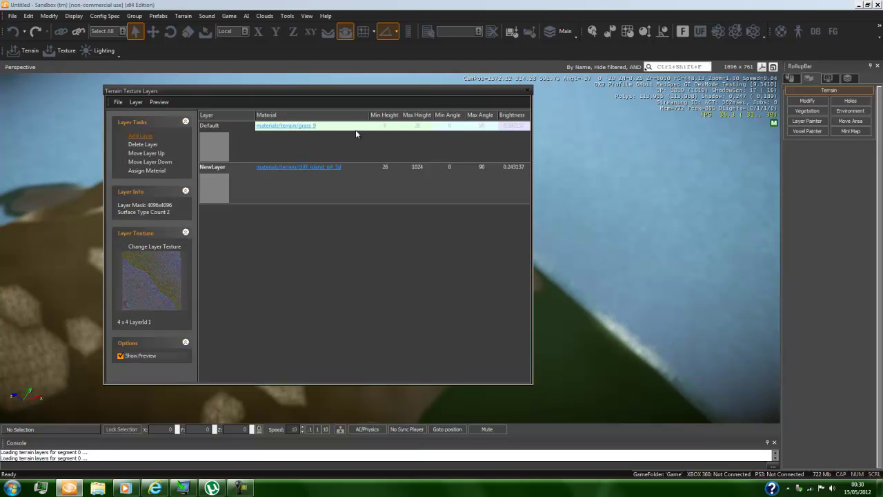
left_click(319, 225)
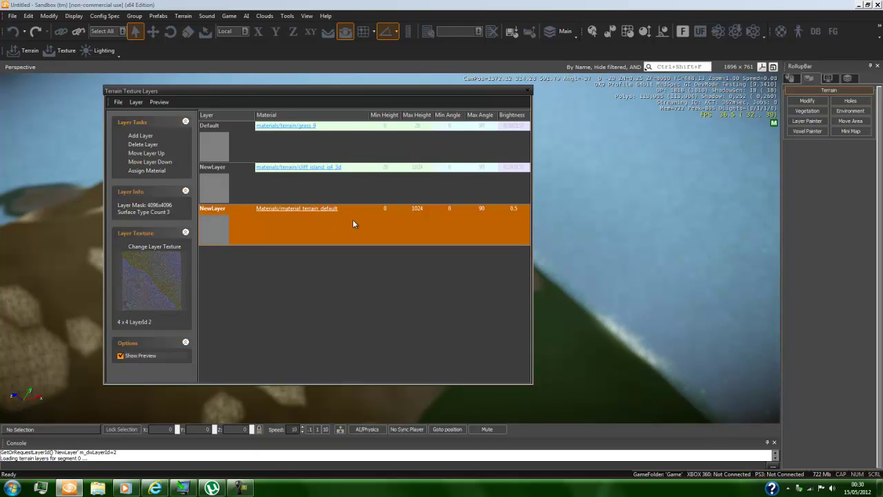
Assign the material materials/terrain/grass_5 to the newly added texture layer
left_click(325, 209)
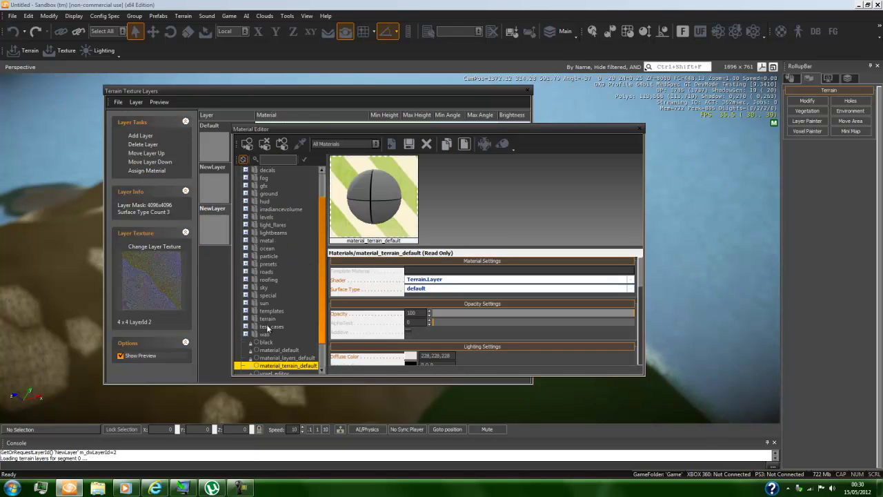
left_click(247, 335)
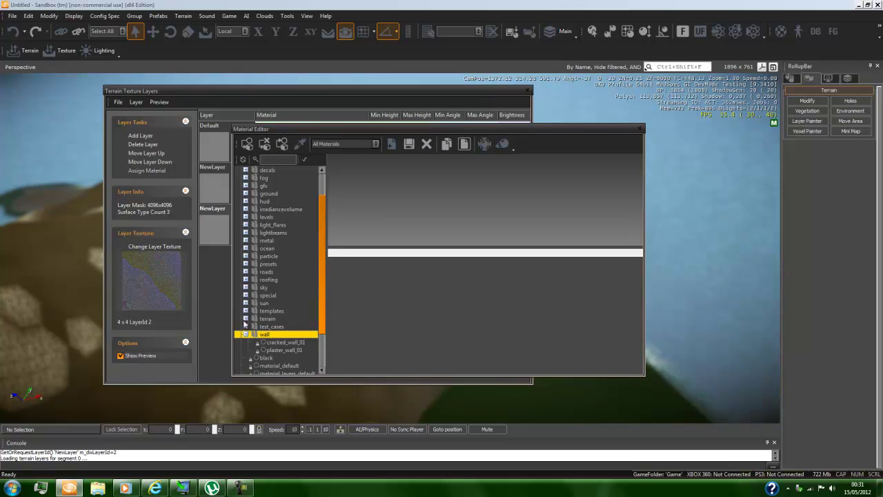
left_click(245, 319)
scroll(263, 336, "down", 2)
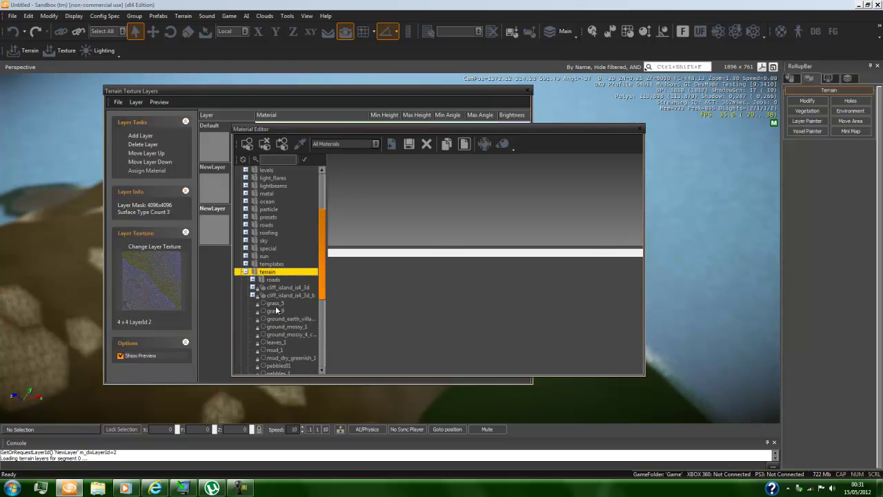
left_click(275, 304)
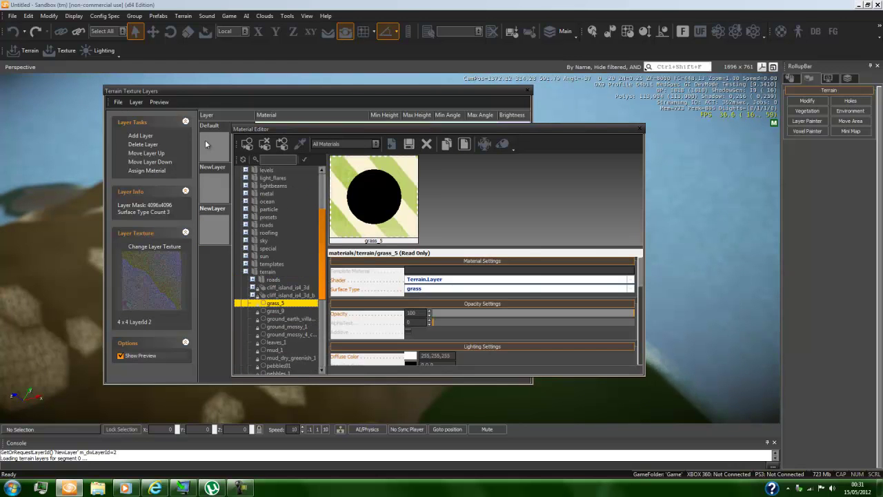
left_click(136, 172)
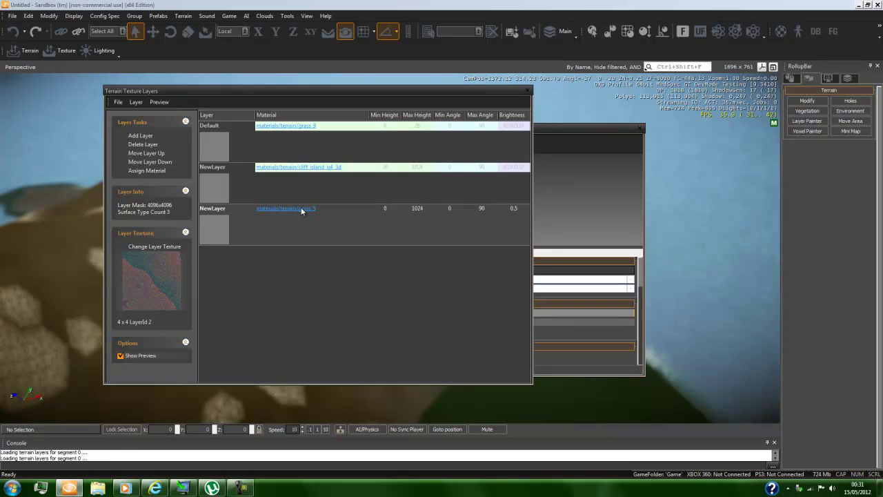
Rename the new layer as mountingrass and return to the Layer Painter with the layer and material windows closed
double_click(217, 210)
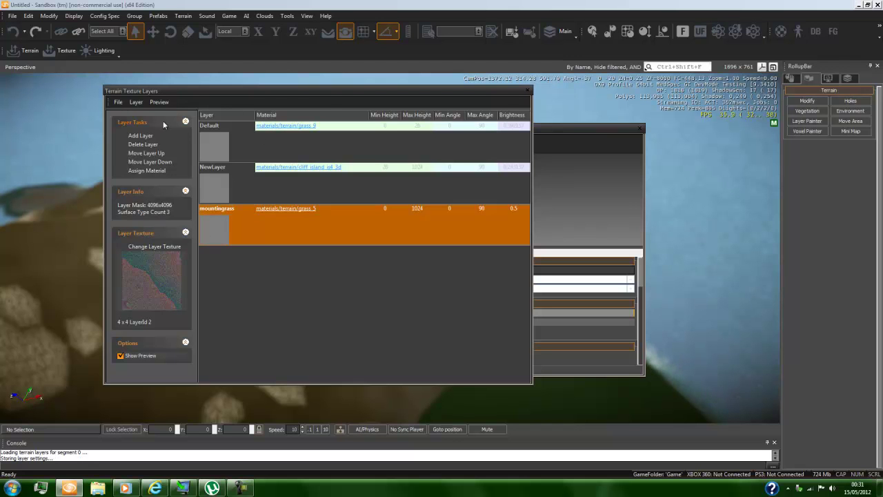
left_click(528, 92)
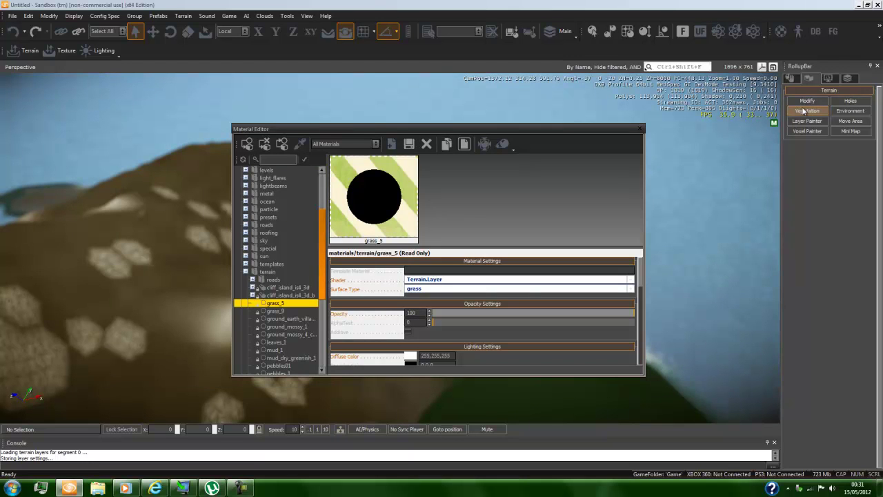
left_click(816, 120)
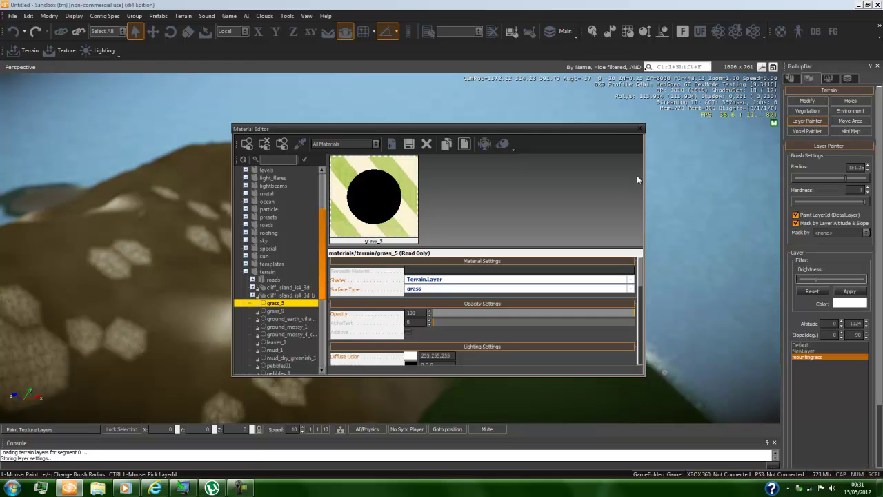
left_click(641, 129)
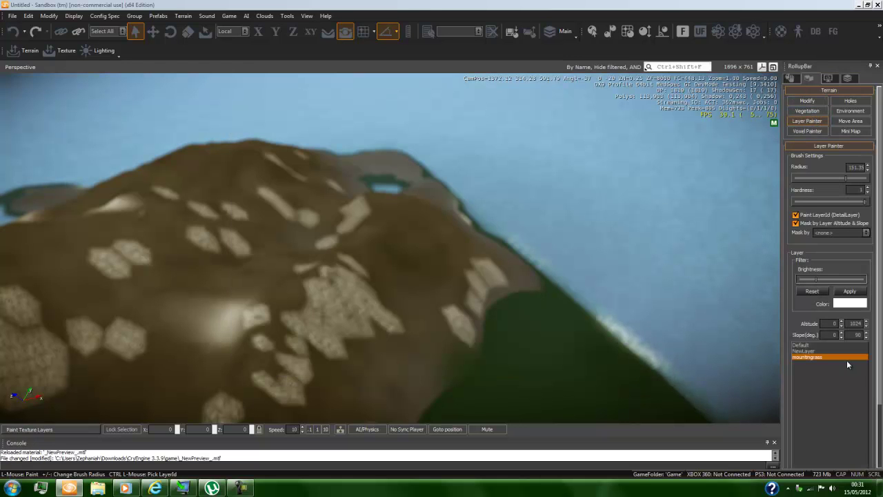
Set the mountingrass layer's filter color to green RGB 43, 125, 21
left_click(849, 303)
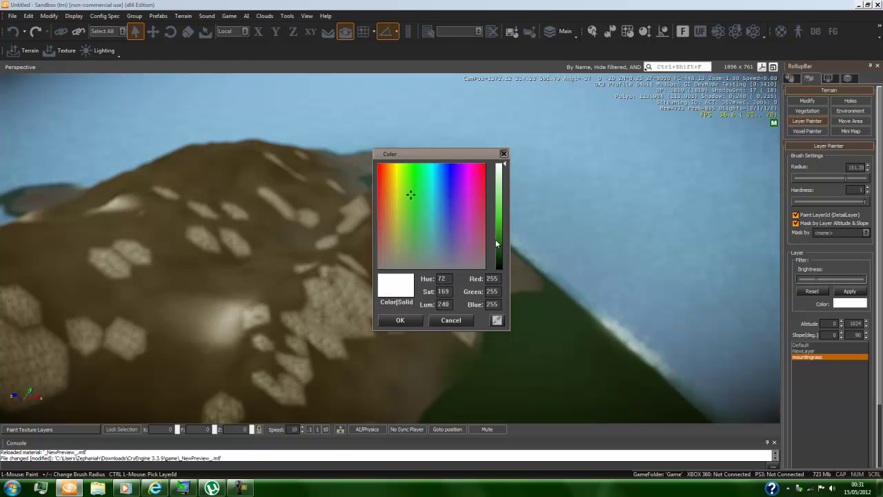
left_click_drag(504, 234, 504, 241)
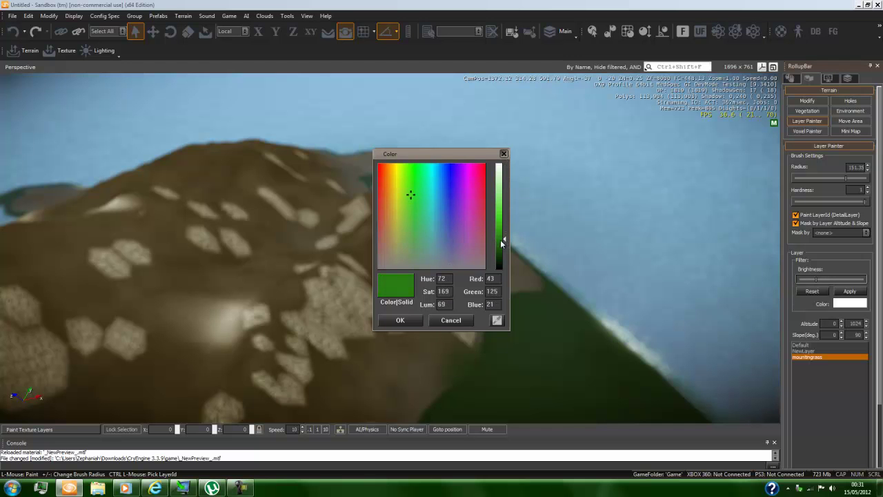
left_click(400, 321)
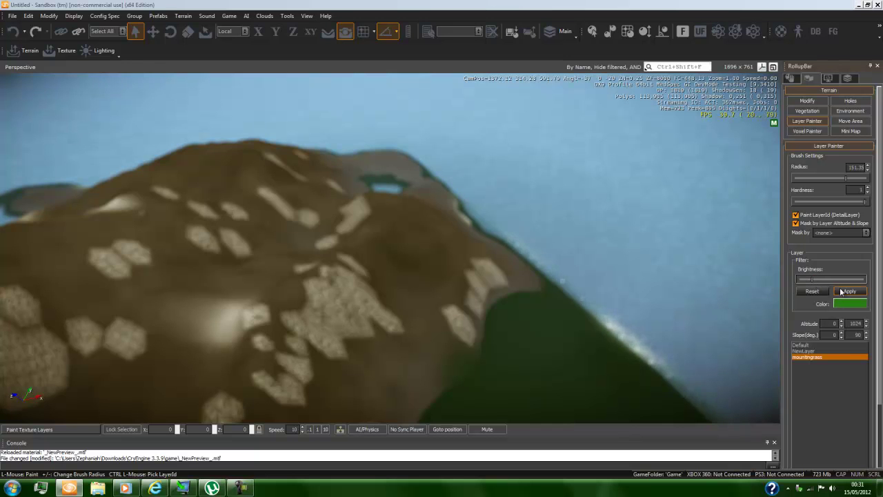
Restrict the mountingrass layer to a minimum altitude of 26 and a maximum slope of 10 degrees
key("s")
key("d")
mouse_move(510, 313)
right_mouse_down()
mouse_move(500, 317)
mouse_move(515, 312)
right_mouse_up()
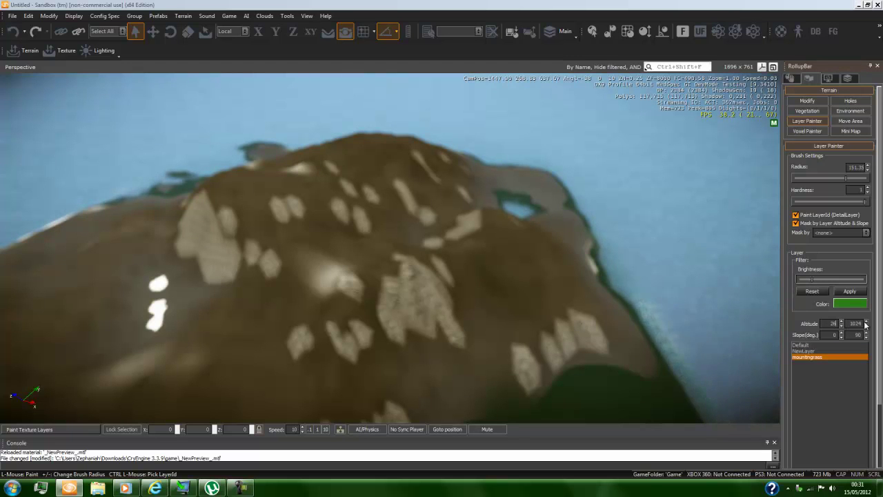
key("d")
mouse_move(581, 326)
right_mouse_down()
mouse_move(572, 330)
mouse_move(592, 324)
right_mouse_up()
key("a")
right_click_drag(467, 303, 468, 303)
key("w")
key("d")
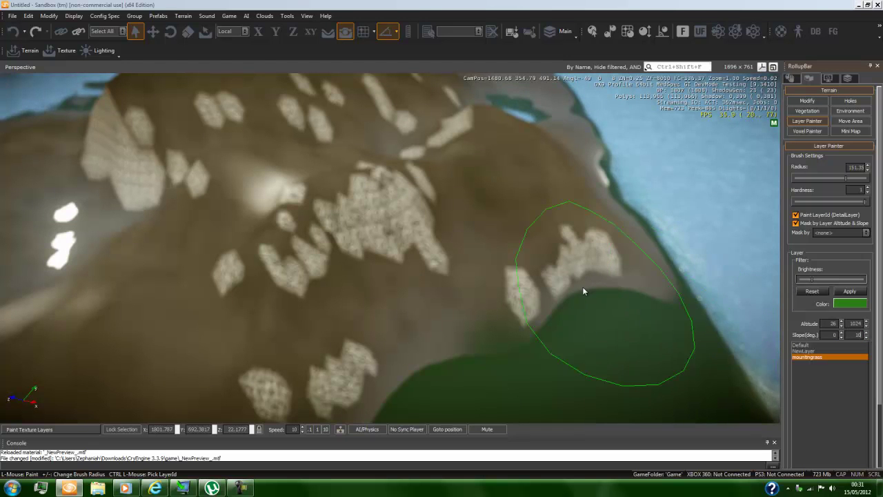
Paint the mountingrass layer over the lower slopes around the white patches and up to the nearby cliffs
right_click_drag(589, 297, 443, 266)
key("a")
mouse_move(244, 227)
left_mouse_down()
mouse_move(308, 282)
mouse_move(406, 253)
mouse_move(289, 320)
mouse_move(383, 297)
left_mouse_up()
key("s")
right_click_drag(383, 297, 421, 321)
mouse_move(242, 292)
left_mouse_down()
mouse_move(353, 321)
mouse_move(303, 318)
mouse_move(292, 235)
left_mouse_up()
right_click_drag(291, 235, 289, 278)
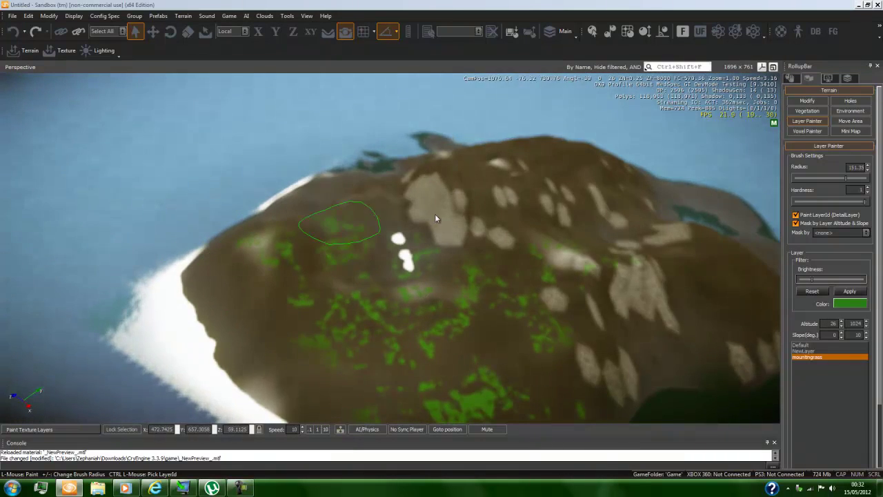
right_click_drag(426, 214, 498, 255)
key("d")
left_click_drag(498, 255, 512, 345)
right_click_drag(512, 344, 447, 303)
left_click_drag(447, 303, 483, 346)
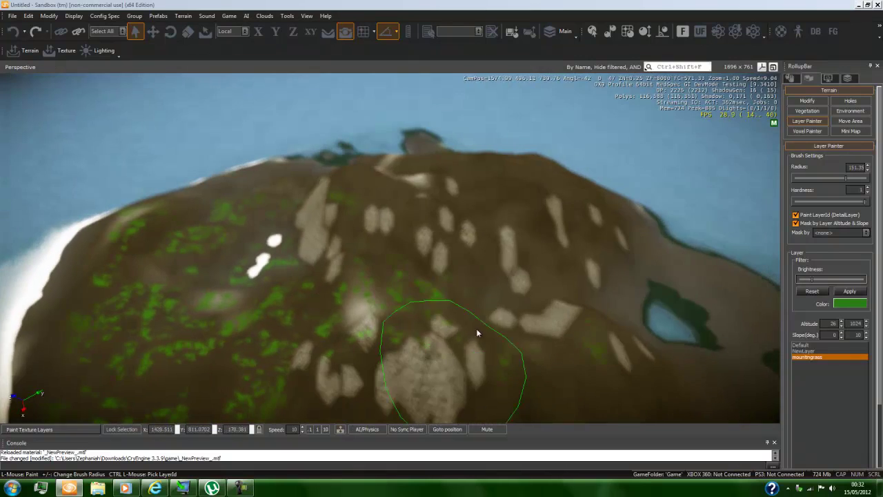
Paint the mountingrass layer across the high mountain ground and the slopes towards the far coast
key("s")
right_click_drag(483, 346, 391, 293)
key("w")
mouse_move(462, 284)
right_mouse_down()
mouse_move(432, 266)
mouse_move(513, 254)
mouse_move(426, 246)
right_mouse_up()
key("s")
key("w")
mouse_move(383, 328)
right_mouse_down()
mouse_move(493, 267)
mouse_move(453, 250)
mouse_move(573, 293)
mouse_move(511, 276)
right_mouse_up()
left_click_drag(510, 275, 460, 332)
key("s")
right_click_drag(460, 332, 441, 256)
mouse_move(441, 255)
left_mouse_down()
mouse_move(482, 295)
mouse_move(226, 182)
left_mouse_up()
mouse_move(226, 183)
right_mouse_down()
mouse_move(173, 183)
mouse_move(336, 255)
right_mouse_up()
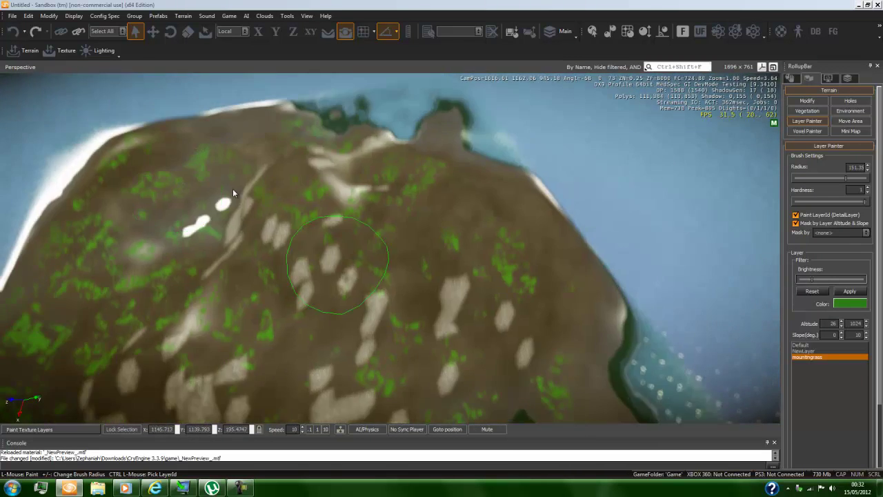
Examine the mountingrass patches on the rocky cliff up close at camera speed 1, and restore the speed to 10
mouse_move(466, 136)
right_mouse_down()
mouse_move(434, 223)
mouse_move(415, 167)
right_mouse_up()
mouse_move(464, 271)
right_mouse_down()
mouse_move(477, 311)
mouse_move(542, 301)
mouse_move(472, 273)
right_mouse_up()
key("s")
mouse_move(455, 305)
right_mouse_down()
mouse_move(354, 350)
mouse_move(387, 364)
mouse_move(387, 307)
right_mouse_up()
key("w")
key("w")
mouse_move(253, 282)
right_mouse_down()
mouse_move(264, 286)
mouse_move(253, 282)
right_mouse_up()
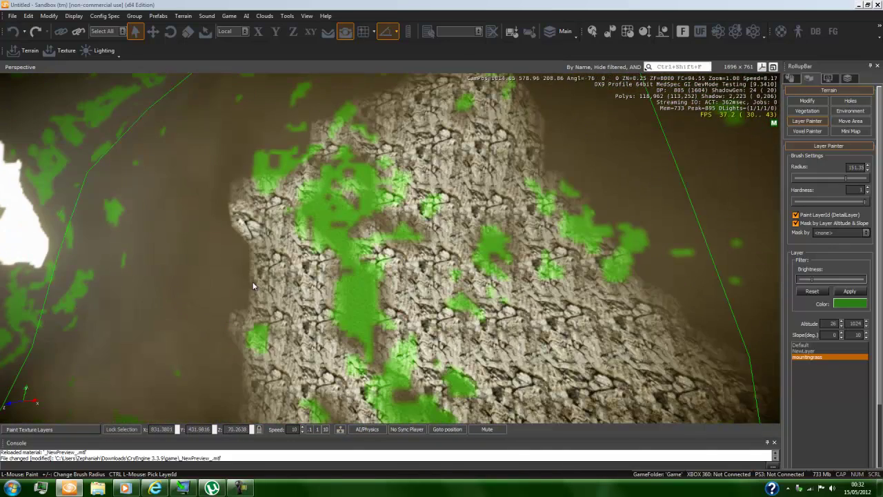
left_click(318, 431)
key("w")
mouse_move(329, 349)
right_mouse_down()
mouse_move(337, 341)
mouse_move(326, 350)
mouse_move(365, 352)
mouse_move(256, 382)
mouse_move(306, 366)
mouse_move(324, 280)
right_mouse_up()
key("s")
key("w")
key("w")
key("w")
left_click(326, 429)
key("s")
key("s")
key("s")
right_click_drag(458, 323, 303, 331)
Set NewLayer's minimum slope to 10 degrees and repaint mountingrass over the near hill
left_click(821, 351)
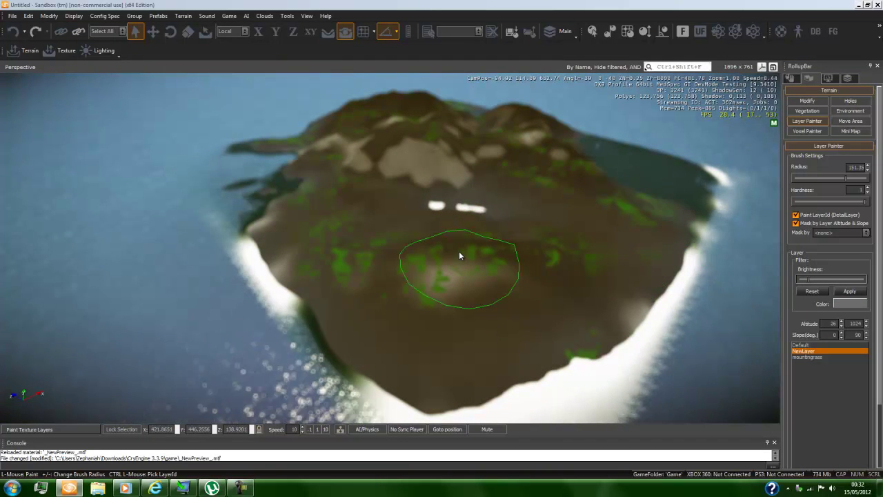
left_click(814, 357)
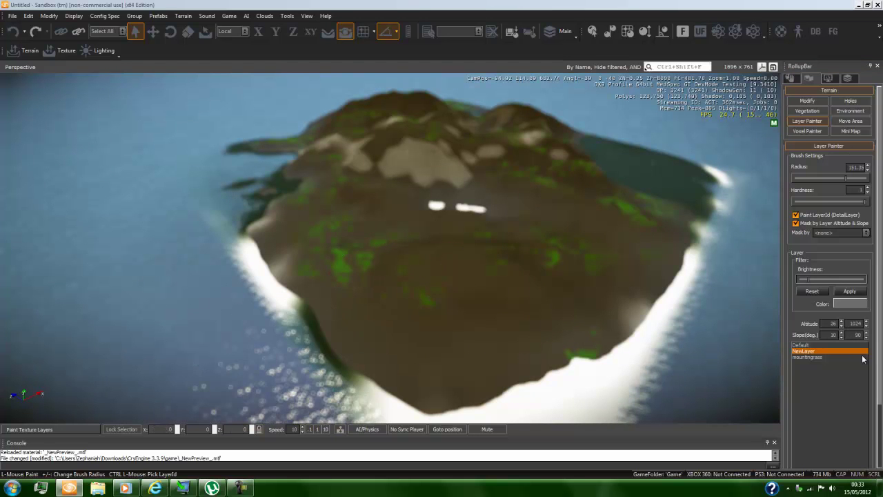
left_click(831, 356)
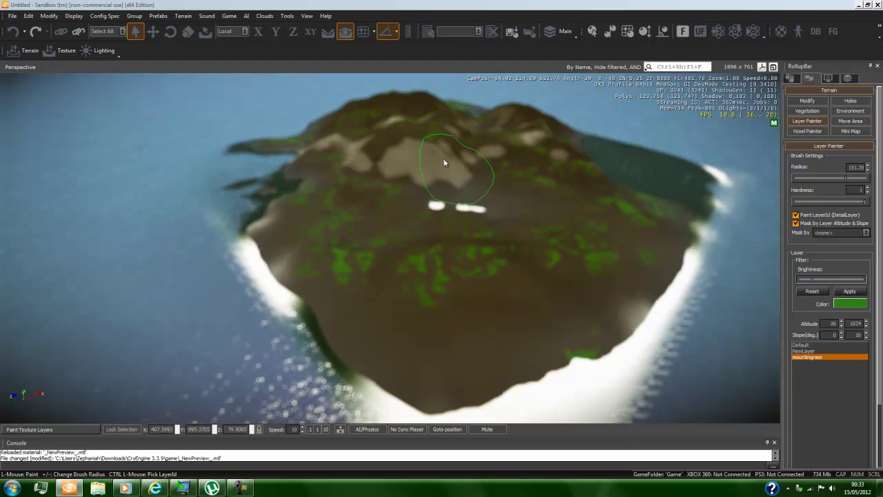
left_click(833, 350)
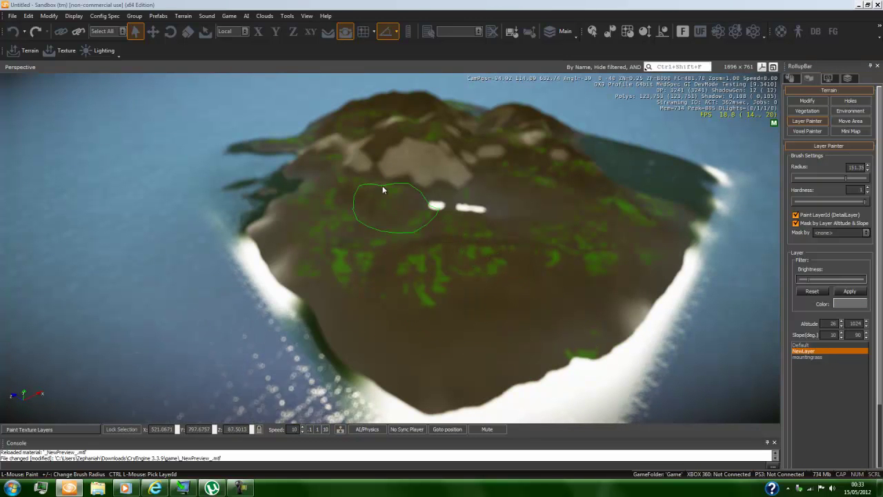
Switch to the Default layer and paint it over the white strip of shoreline
right_click_drag(458, 249, 486, 245)
key("w")
right_click_drag(458, 214, 461, 226)
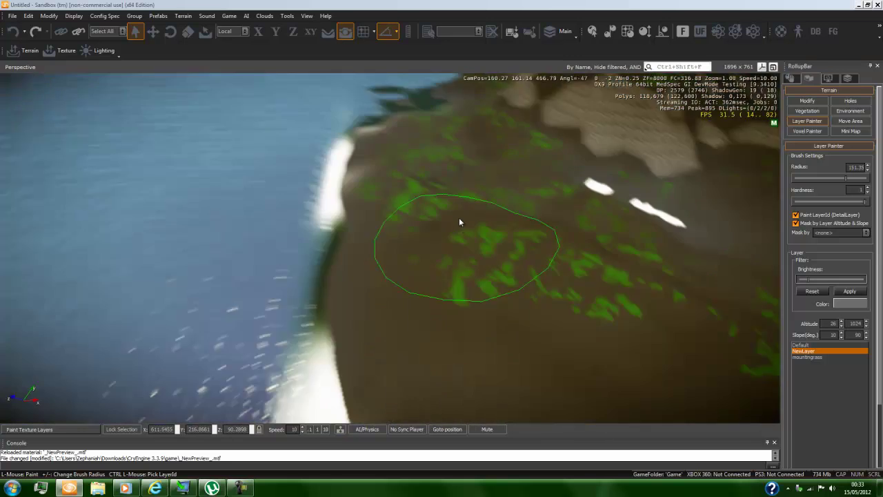
key("w")
key("d")
right_click_drag(552, 244, 442, 224)
right_click_drag(382, 186, 494, 223)
key("a")
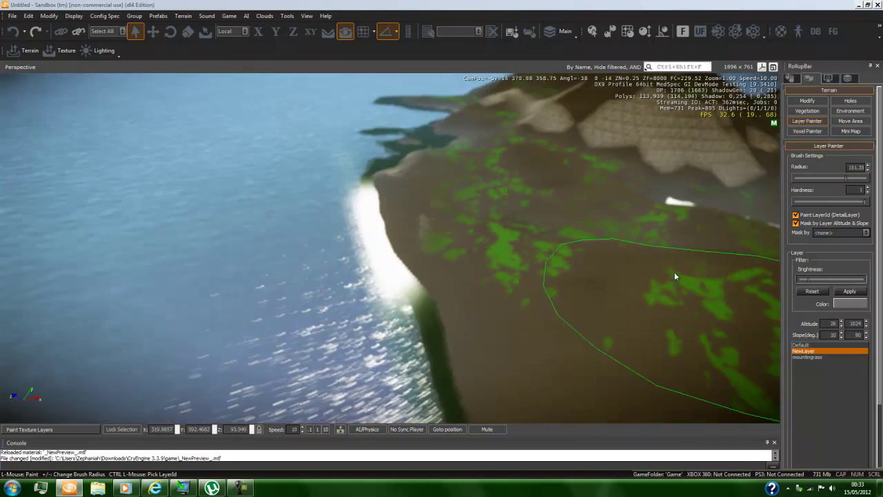
left_click(818, 345)
left_click_drag(434, 310, 333, 197)
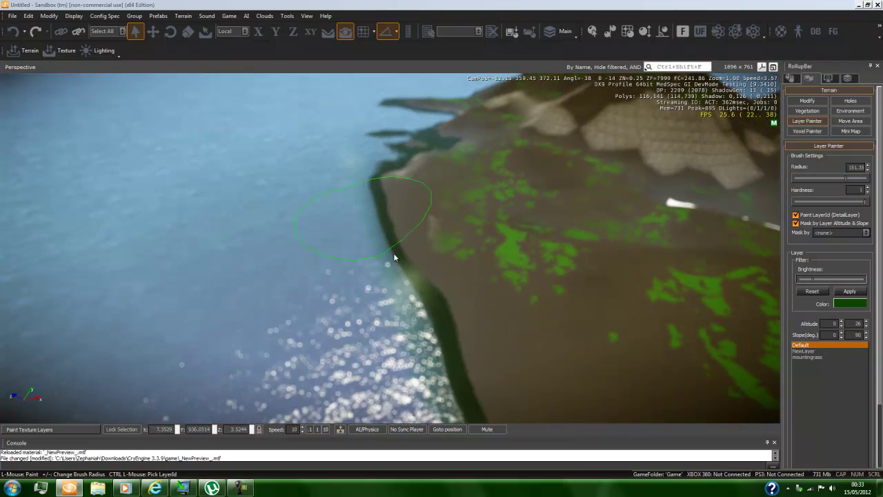
Continue painting the Default layer over the remaining shoreline and low ground around the island
key("d")
right_click_drag(599, 178, 583, 185)
key("w")
key("d")
mouse_move(487, 234)
right_mouse_down()
mouse_move(474, 228)
mouse_move(468, 236)
mouse_move(486, 234)
mouse_move(479, 239)
right_mouse_up()
left_click_drag(412, 321, 601, 383)
right_click_drag(595, 345, 556, 343)
mouse_move(556, 343)
left_mouse_down()
mouse_move(490, 338)
mouse_move(503, 298)
left_mouse_up()
right_click_drag(503, 298, 581, 300)
key("s")
left_click_drag(623, 301, 511, 370)
key("w")
right_click_drag(510, 370, 448, 296)
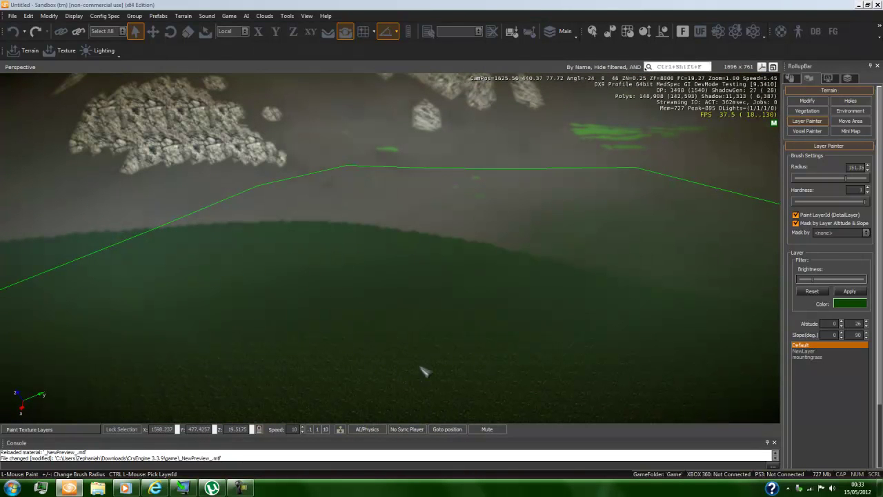
Test the level in game mode by walking the grassy plain and trying the weapons, and return to the editor
key("ctrl+g")
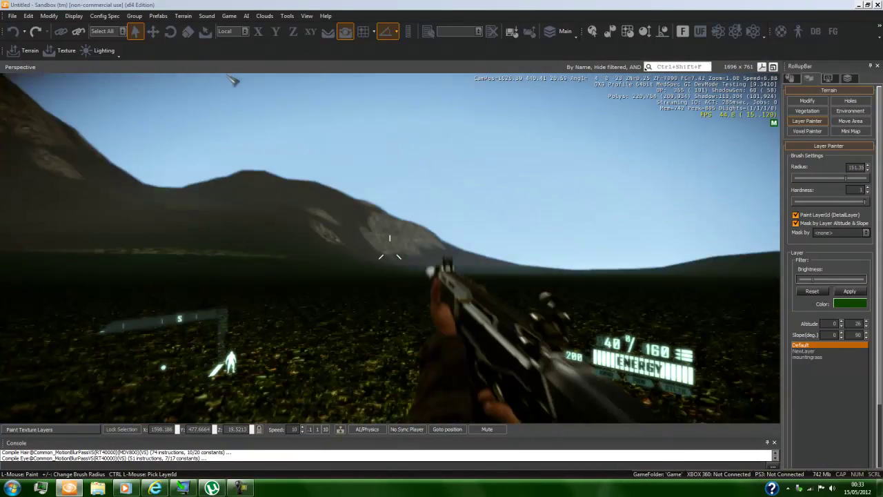
scroll(390, 249, "down", 1)
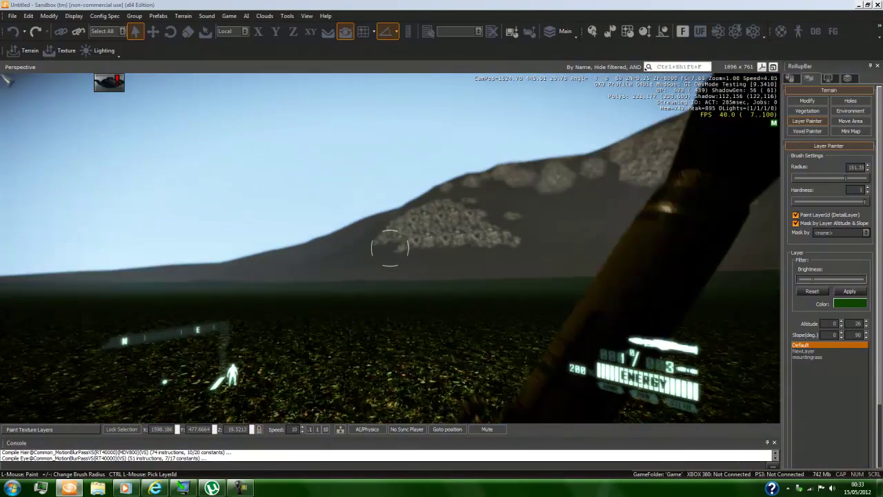
scroll(390, 249, "down", 1)
key("w")
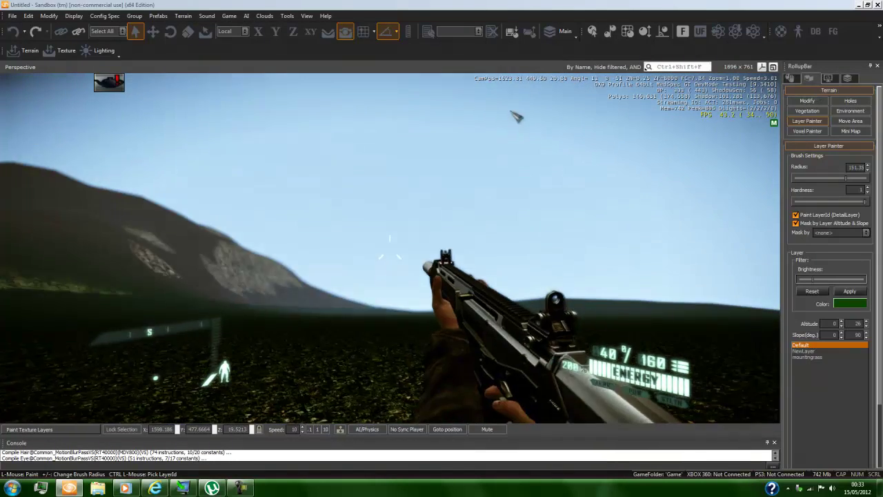
key("w")
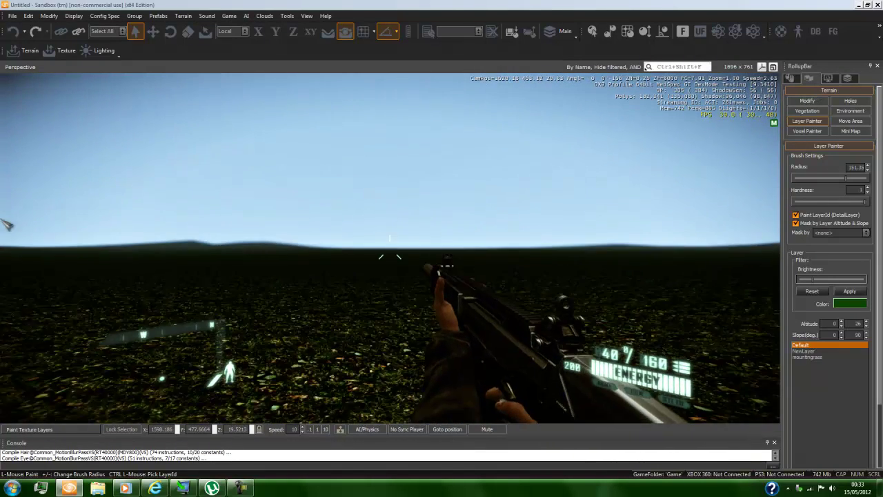
key("w")
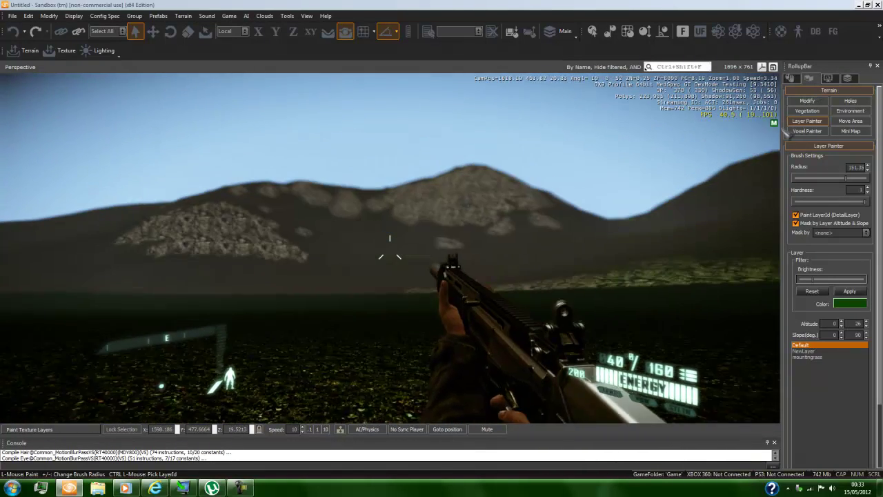
key("w")
left_click_drag(786, 129, 697, 136)
scroll(657, 127, "down", 1)
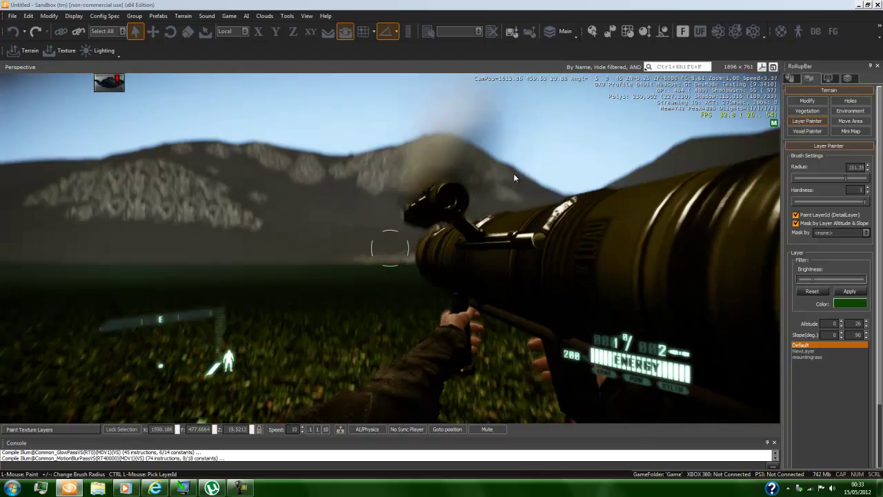
key("Escape")
Inspect the painted grass patches and cliffs from the air along the mountainside beside the green plain
scroll(406, 331, "down", 8)
middle_click_drag(397, 330, 420, 342)
right_click_drag(420, 341, 352, 295)
key("w")
key("s")
key("d")
key("d")
key("a")
key("w")
key("s")
key("w")
key("w")
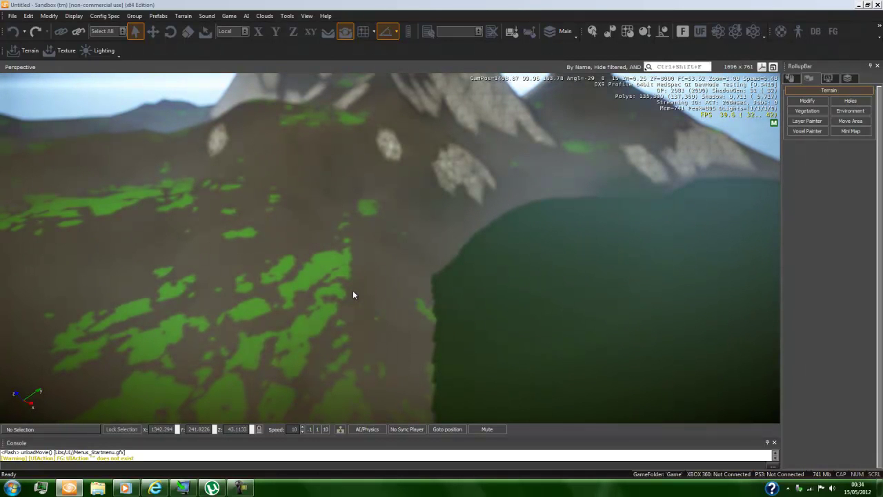
left_click(242, 488)
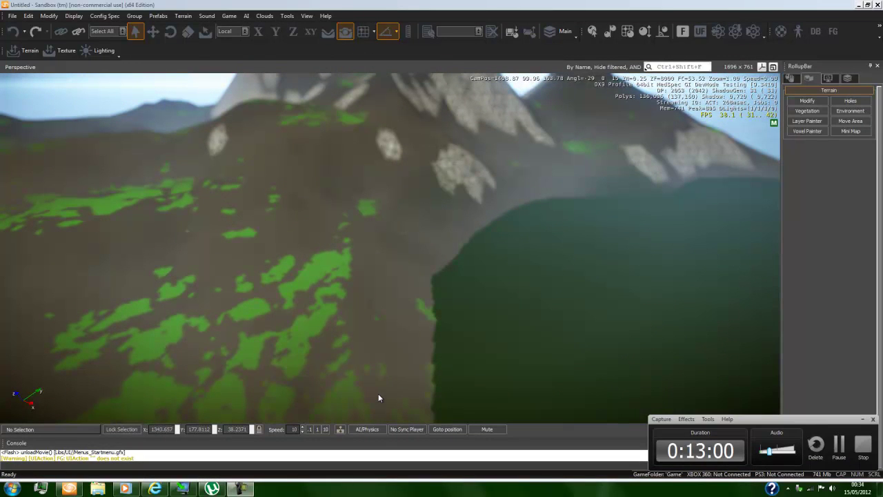